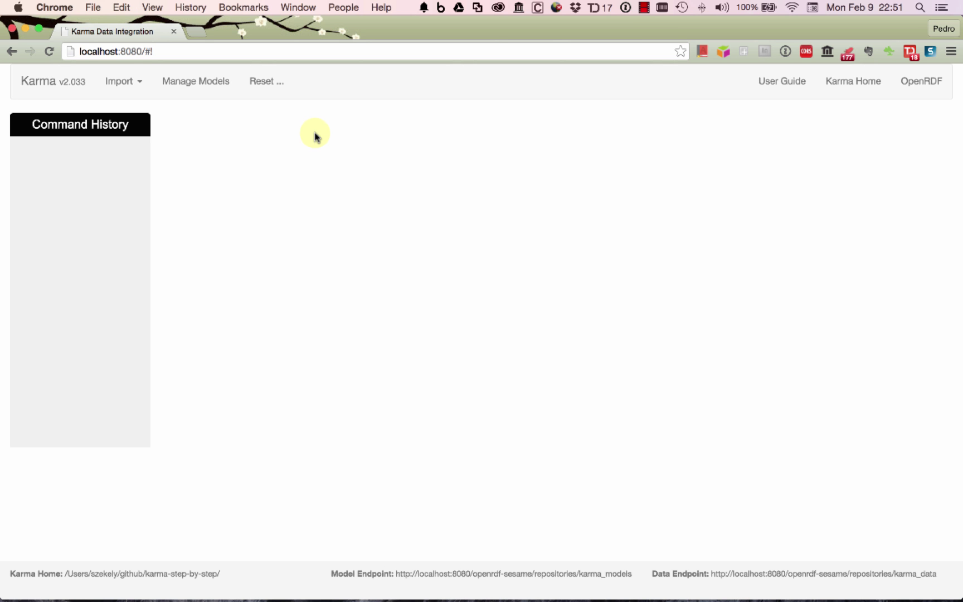
Step: Import museum-data.json from a local file as JSON into a new worksheet
{"action": "left_click", "coordinate": [136, 88]}
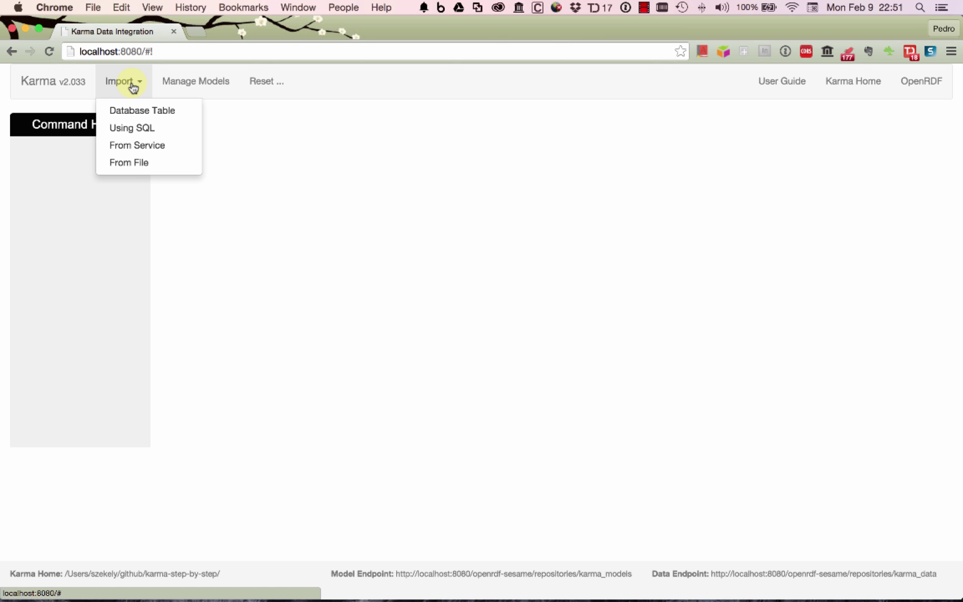
{"action": "left_click", "coordinate": [140, 164]}
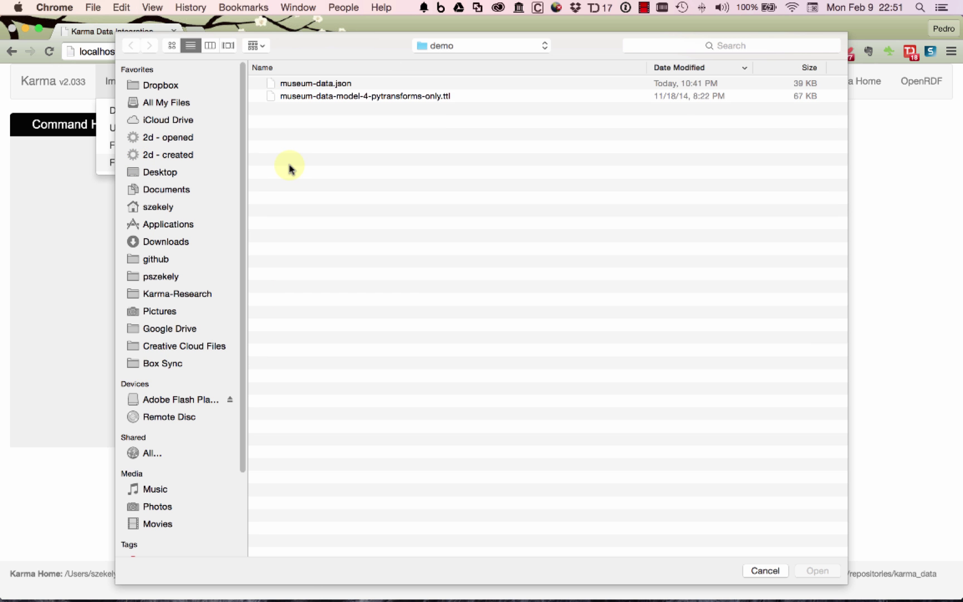
{"action": "left_click", "coordinate": [300, 85]}
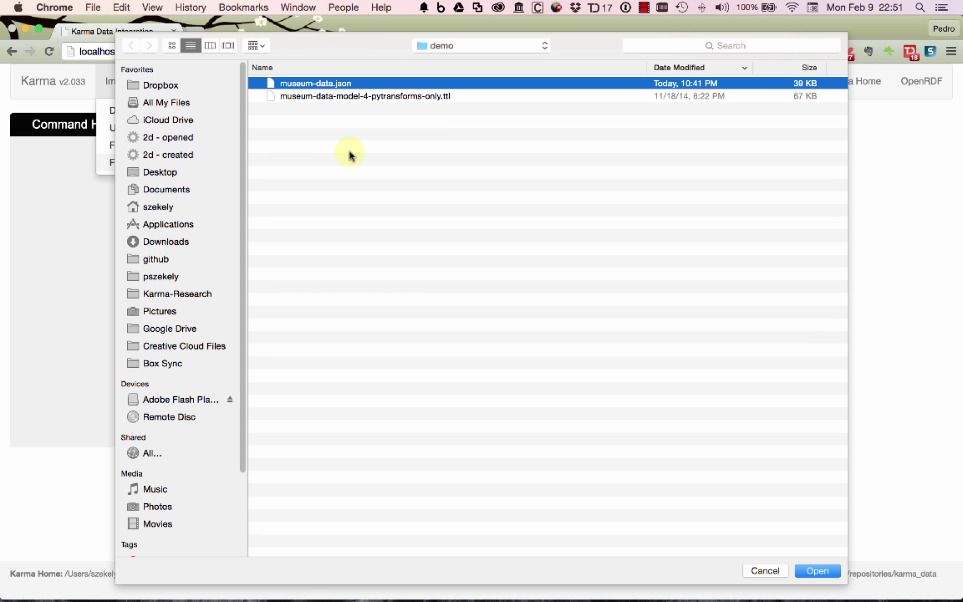
{"action": "left_click", "coordinate": [816, 572]}
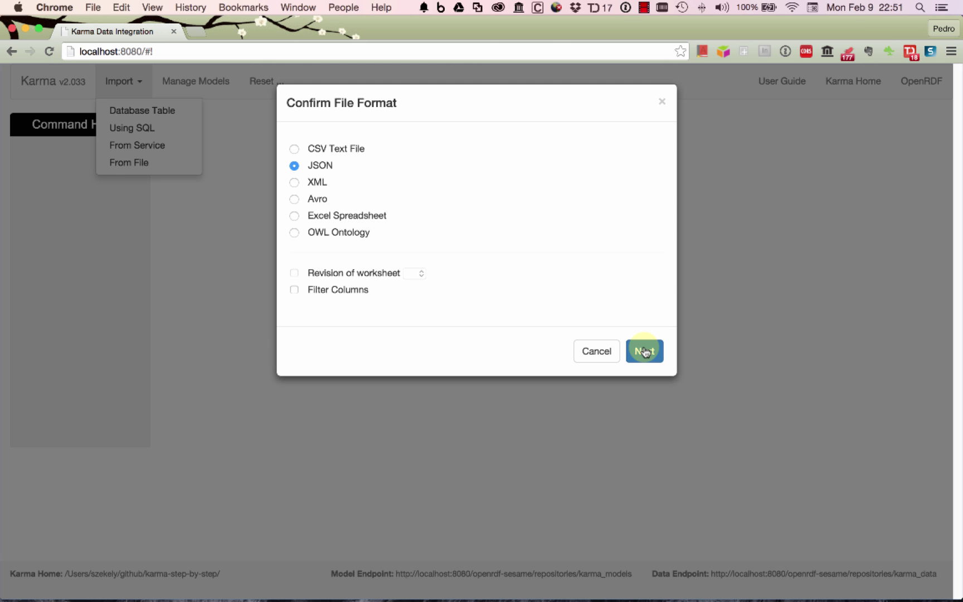
{"action": "left_click", "coordinate": [645, 351]}
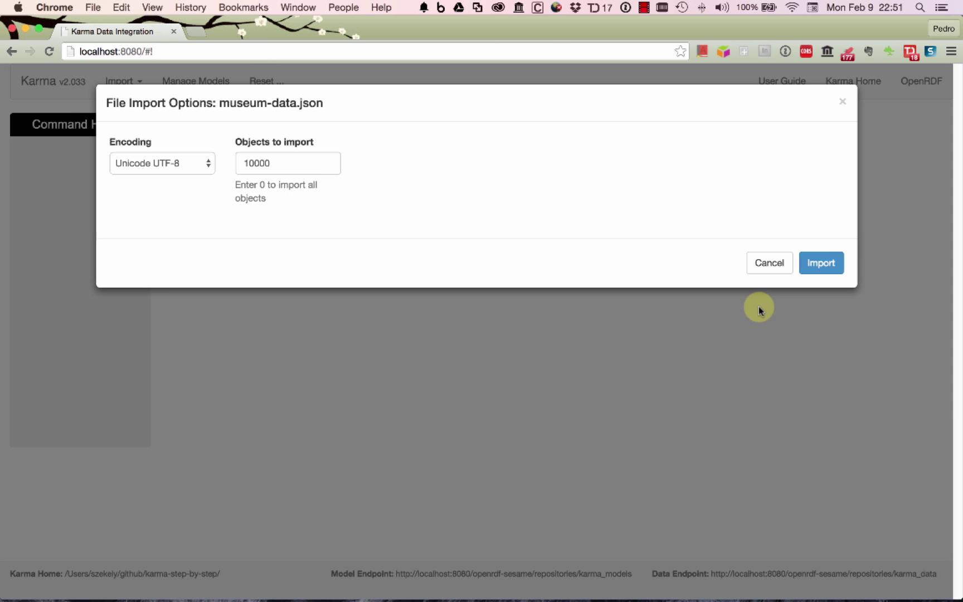
{"action": "left_click", "coordinate": [819, 266]}
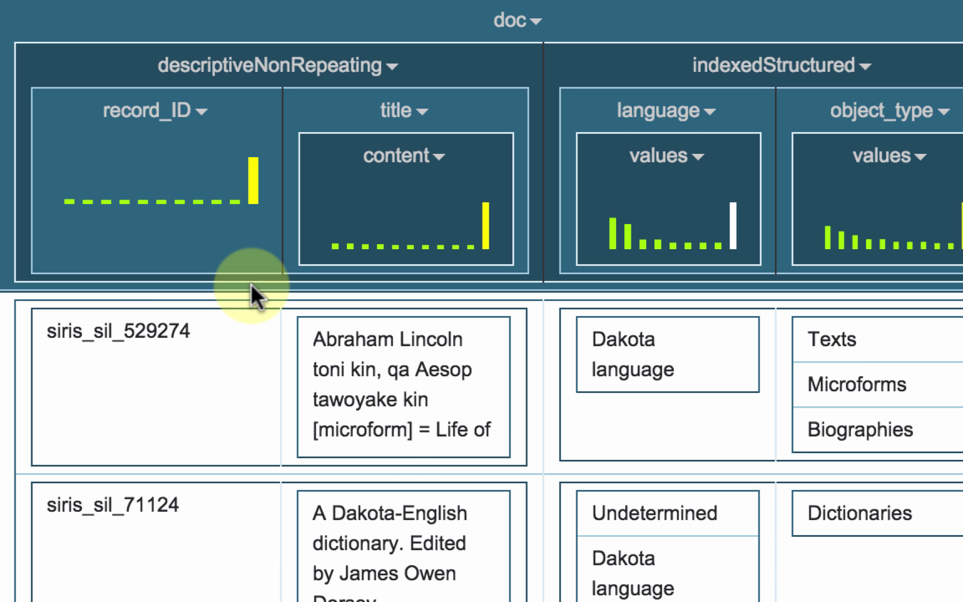
Step: Start a PyTransform on record_ID that outputs to a new column named record_identifier_uri
{"action": "left_click", "coordinate": [165, 122]}
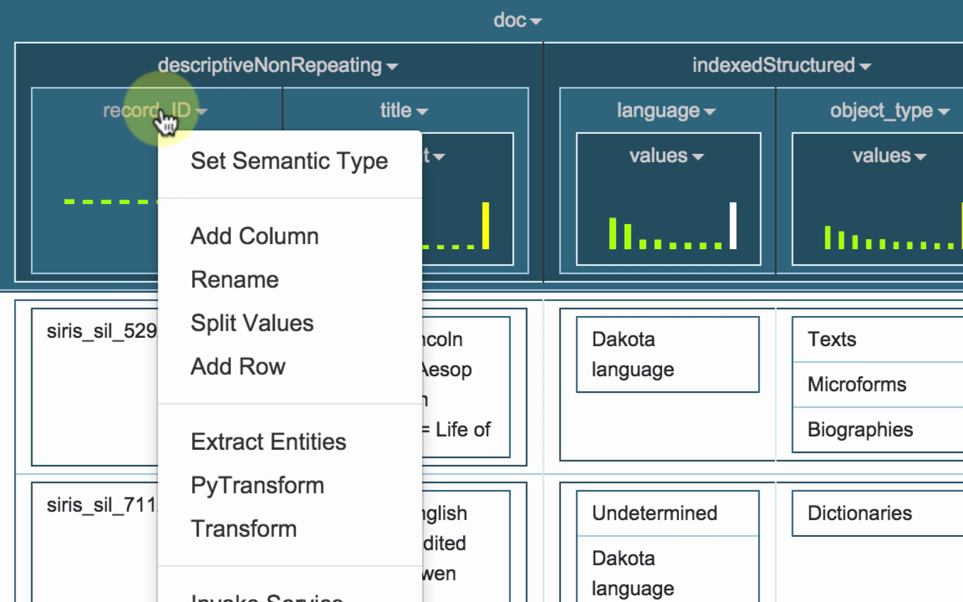
{"action": "left_click", "coordinate": [255, 494]}
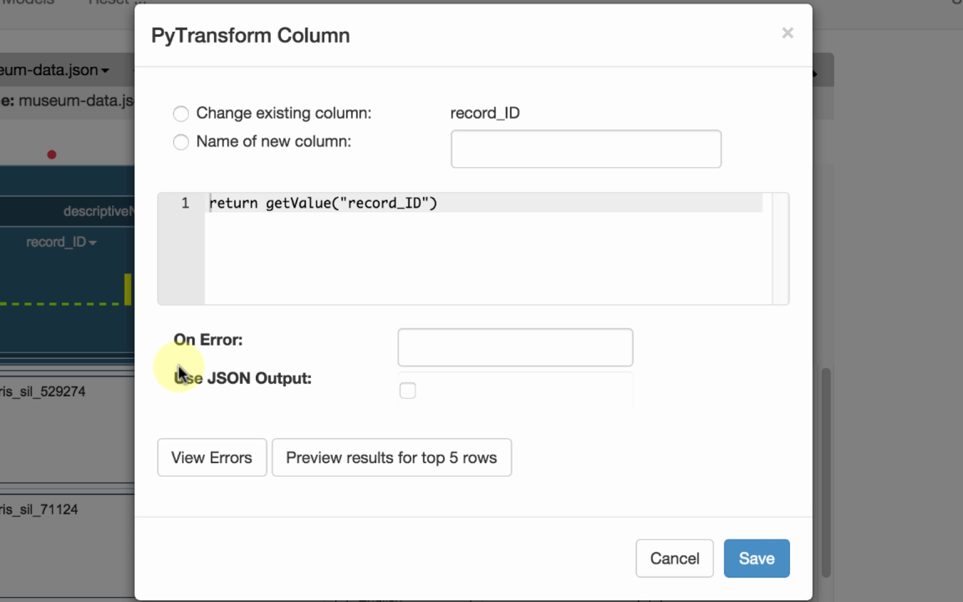
{"action": "left_click", "coordinate": [181, 143]}
{"action": "left_click", "coordinate": [502, 154]}
{"action": "type", "text": "rec"}
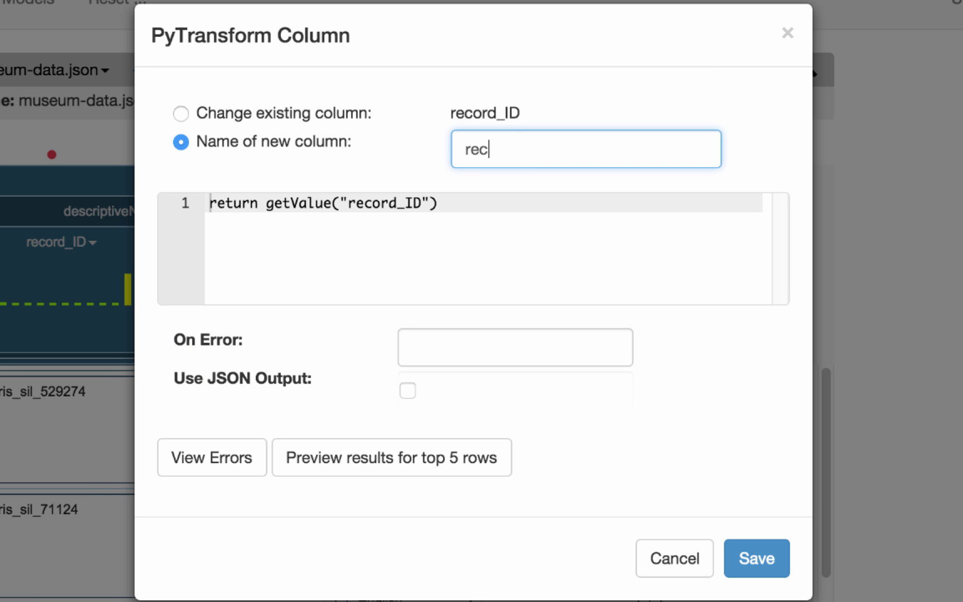
{"action": "type", "text": "ord_identi"}
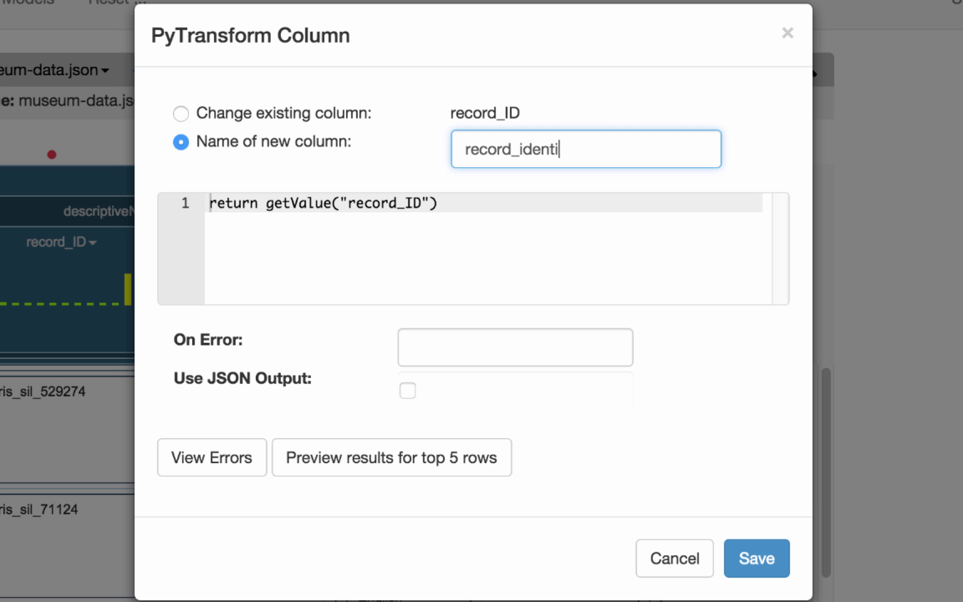
{"action": "type", "text": "fier_uri"}
Step: Write the expression "object/" + record_ID + "/identifier" and preview the first five rows
{"action": "left_click", "coordinate": [268, 204]}
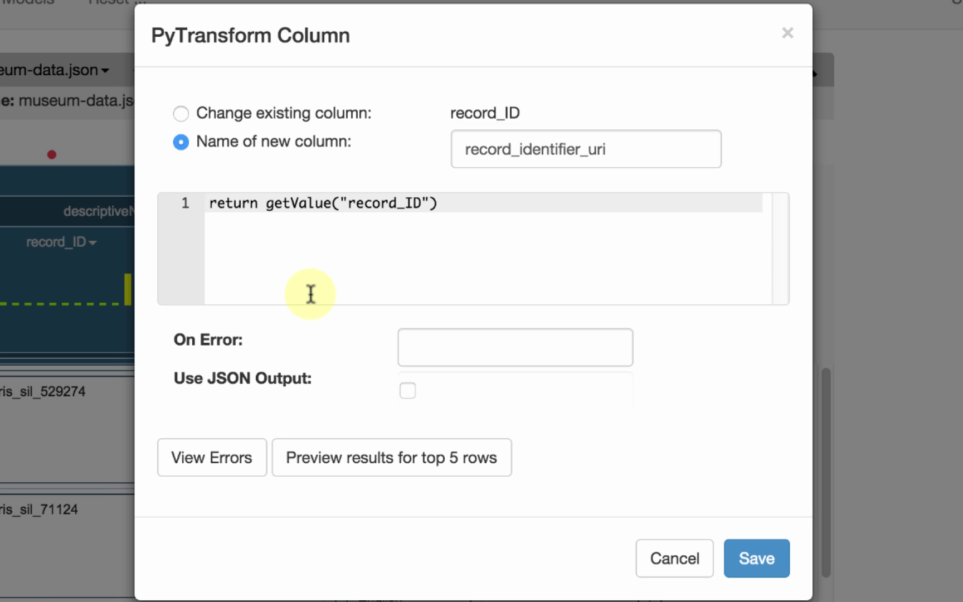
{"action": "type", "text": "\""}
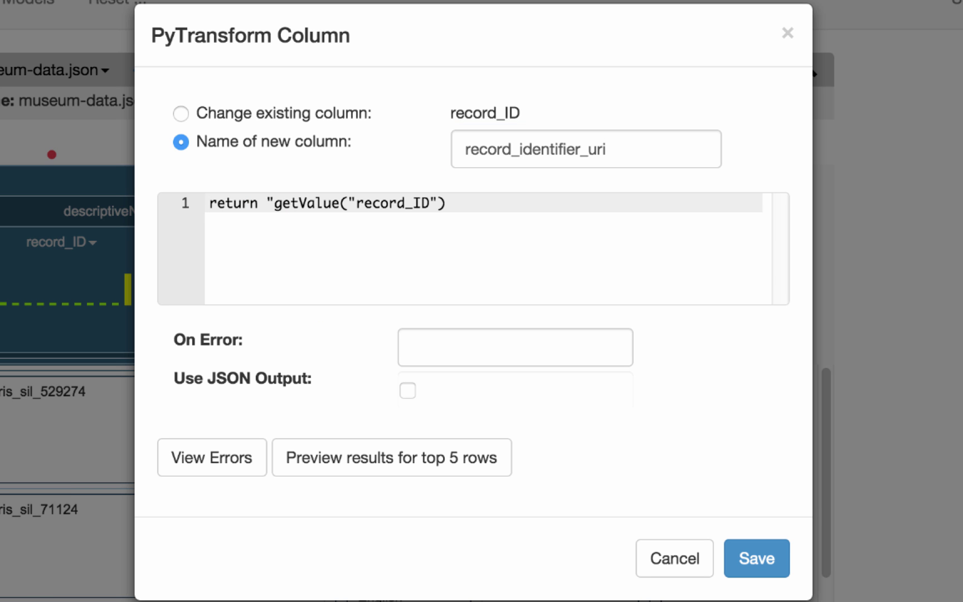
{"action": "type", "text": "object"}
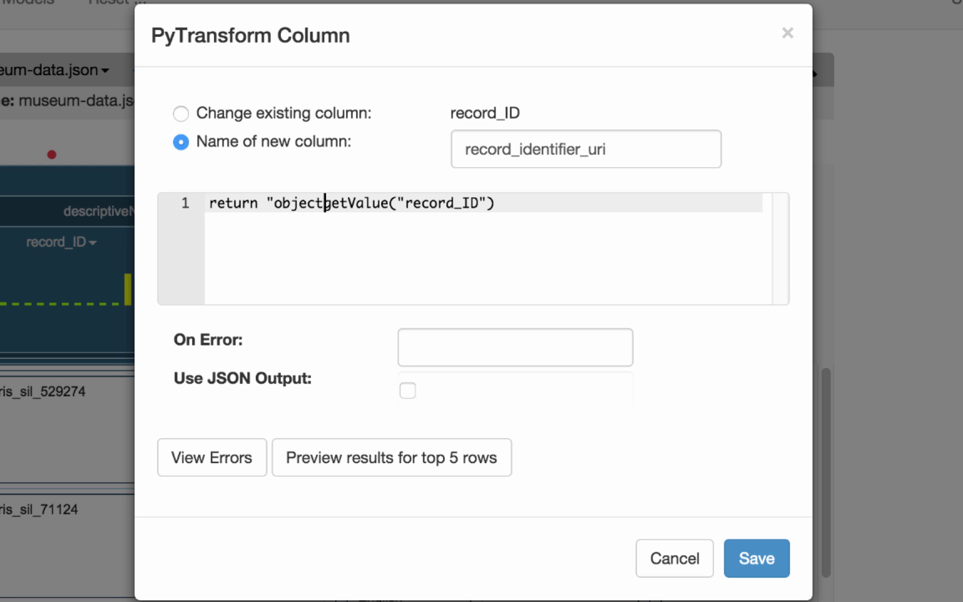
{"action": "type", "text": "/\""}
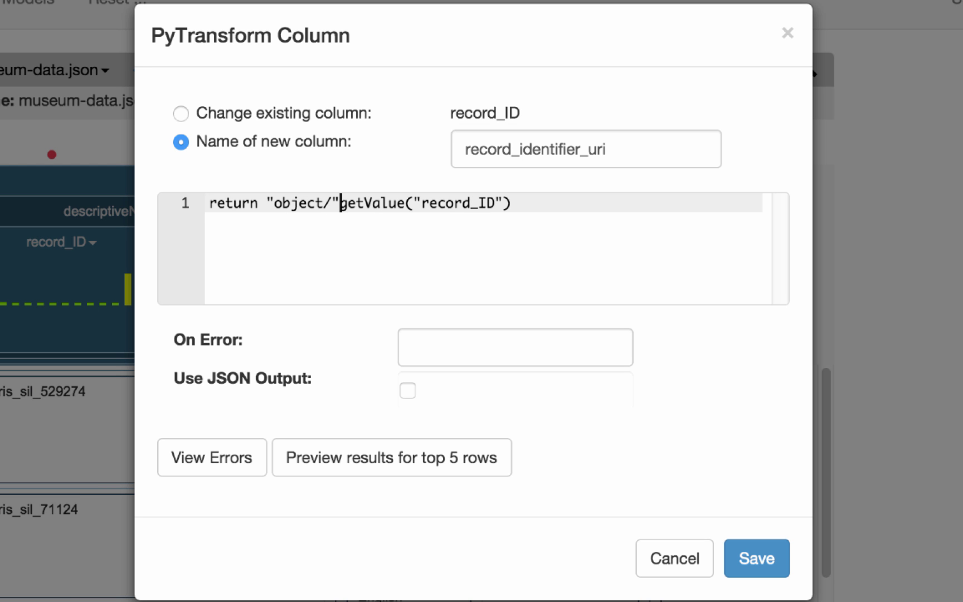
{"action": "type", "text": "+"}
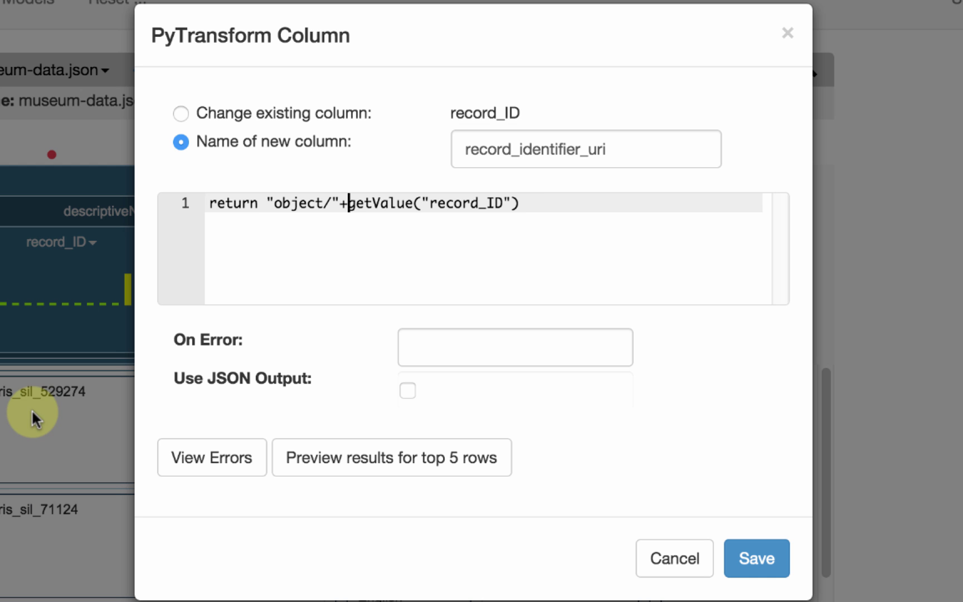
{"action": "left_click", "coordinate": [526, 209]}
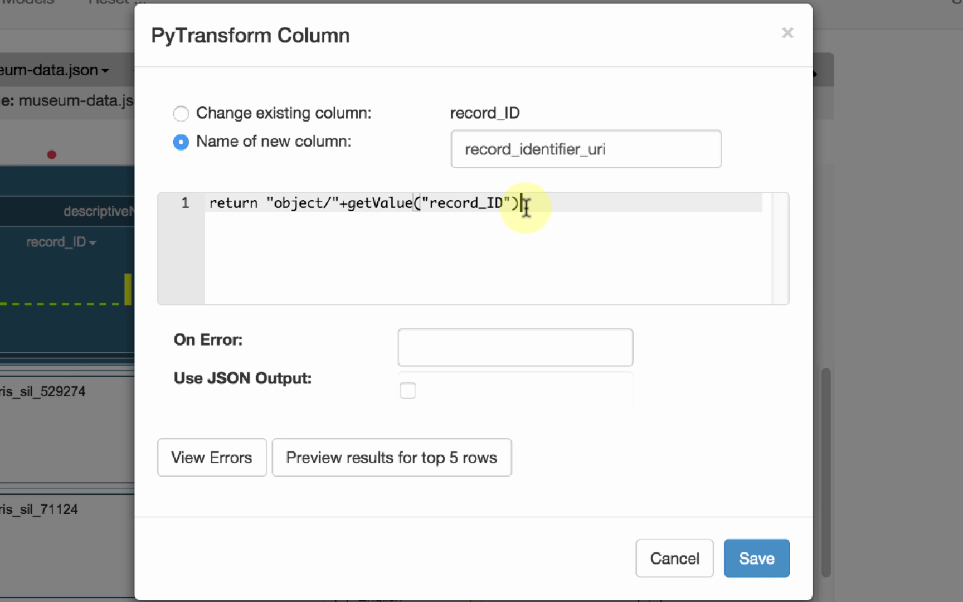
{"action": "type", "text": "+\"/id"}
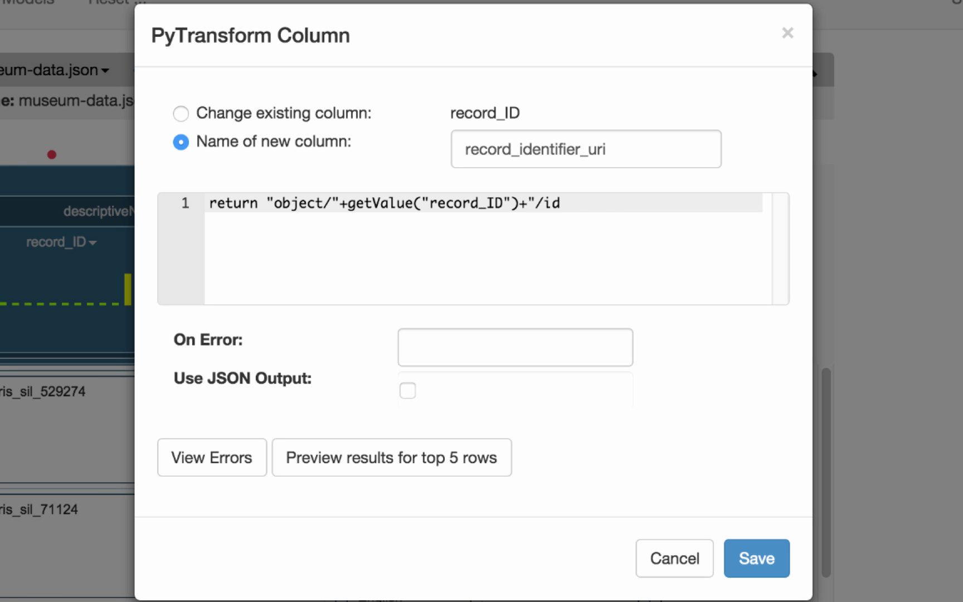
{"action": "type", "text": "entifier"}
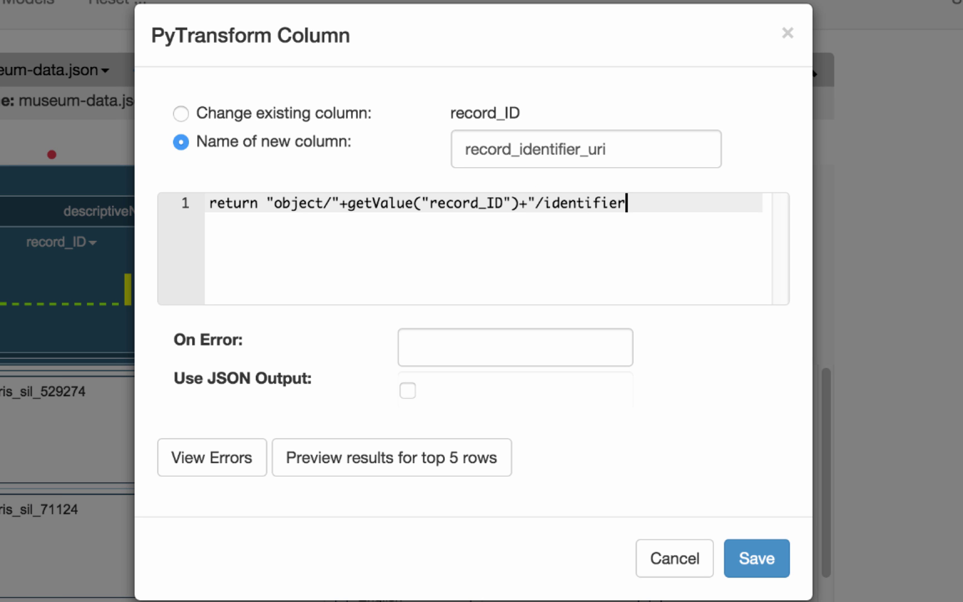
{"action": "type", "text": "\""}
{"action": "left_click", "coordinate": [412, 467]}
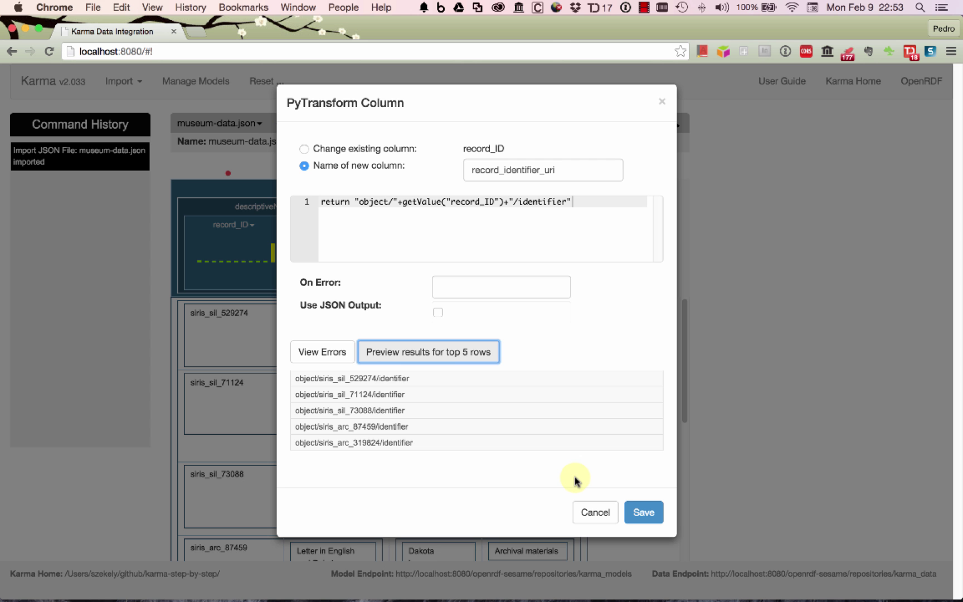
Step: Save the PyTransform so record_identifier_uri appears beside record_ID
{"action": "left_click", "coordinate": [652, 512]}
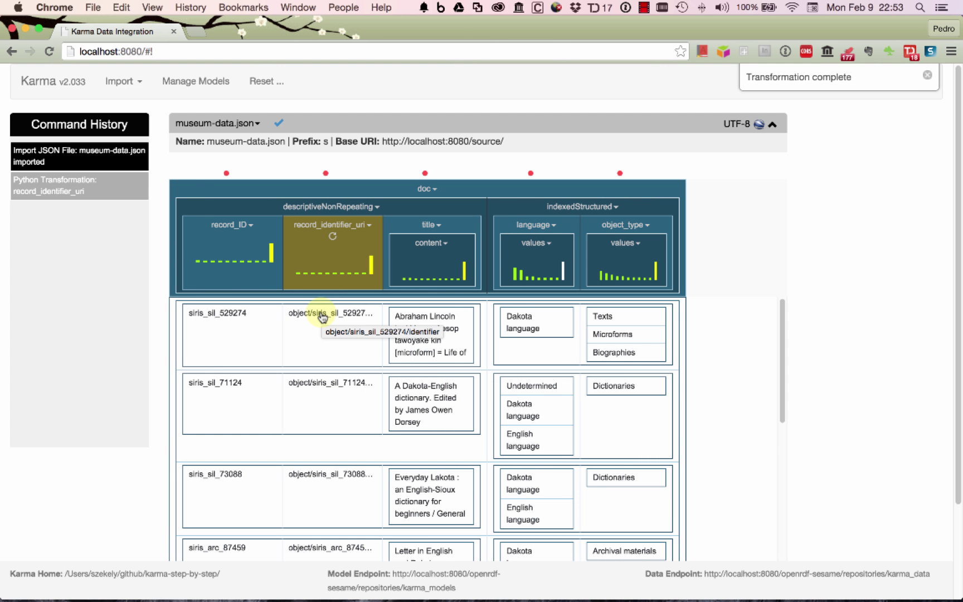
{"action": "left_click", "coordinate": [442, 147]}
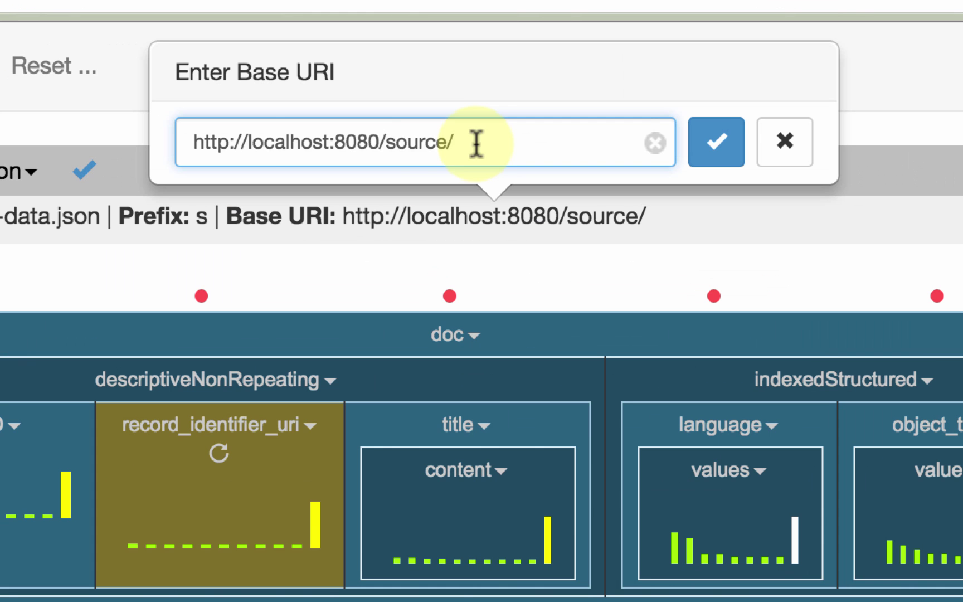
{"action": "left_click_drag", "start_coordinate": [477, 143], "coordinate": [249, 140]}
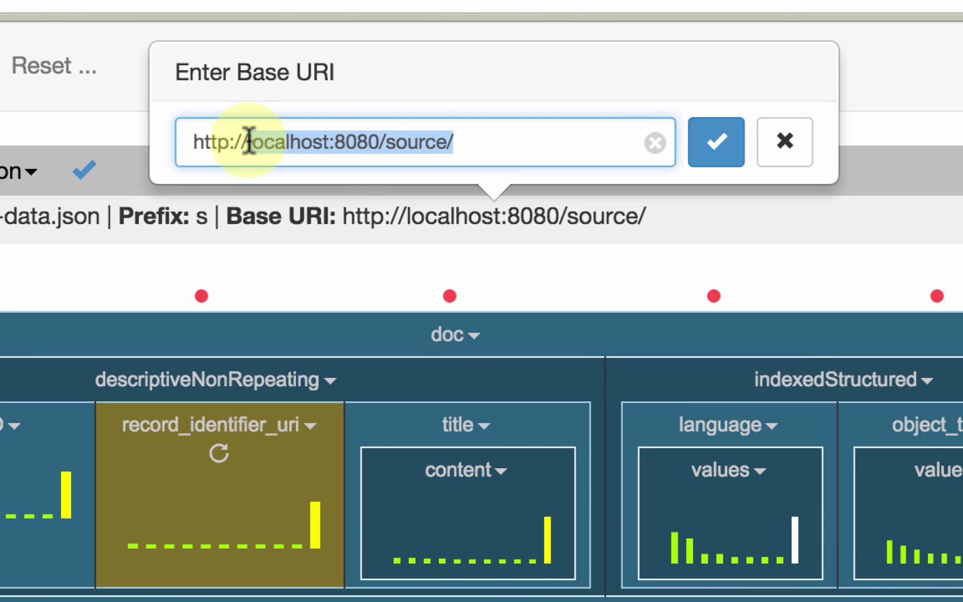
{"action": "type", "text": "edan"}
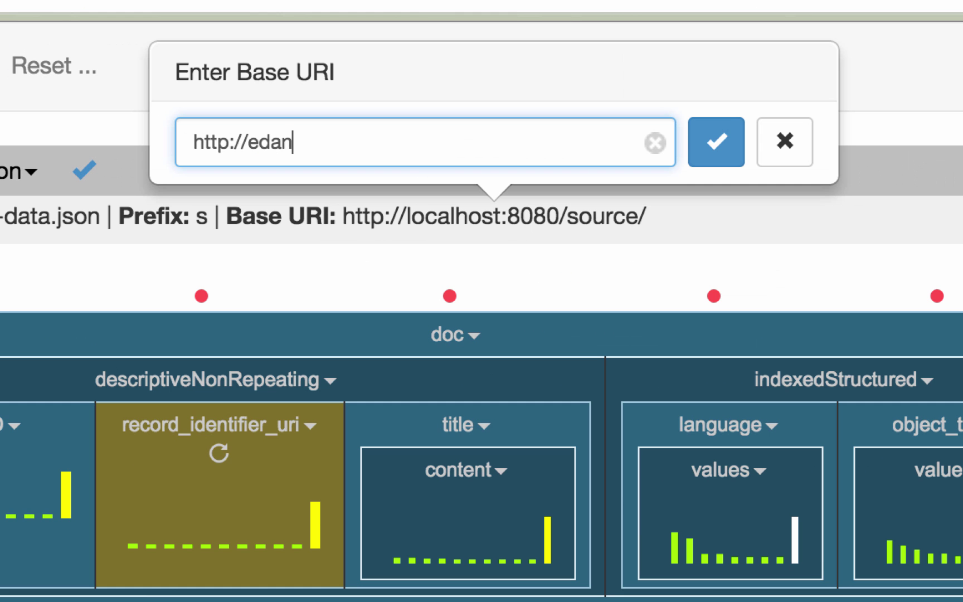
{"action": "type", "text": "/"}
{"action": "type", "text": "si/"}
{"action": "key", "text": "Left"}
{"action": "key", "text": "Left"}
{"action": "key", "text": "Left"}
{"action": "key", "text": "BackSpace"}
{"action": "type", "text": "."}
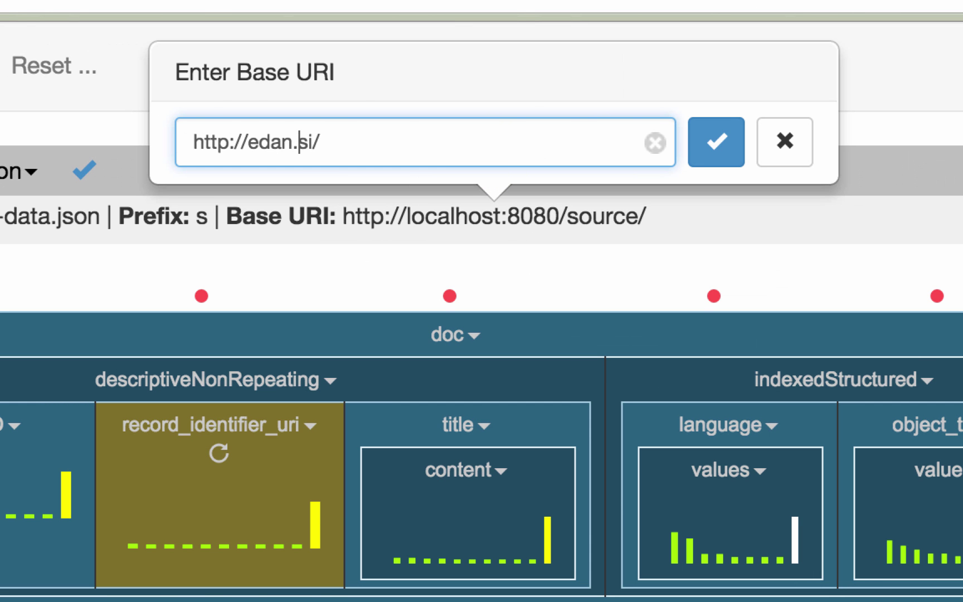
{"action": "left_click", "coordinate": [722, 139]}
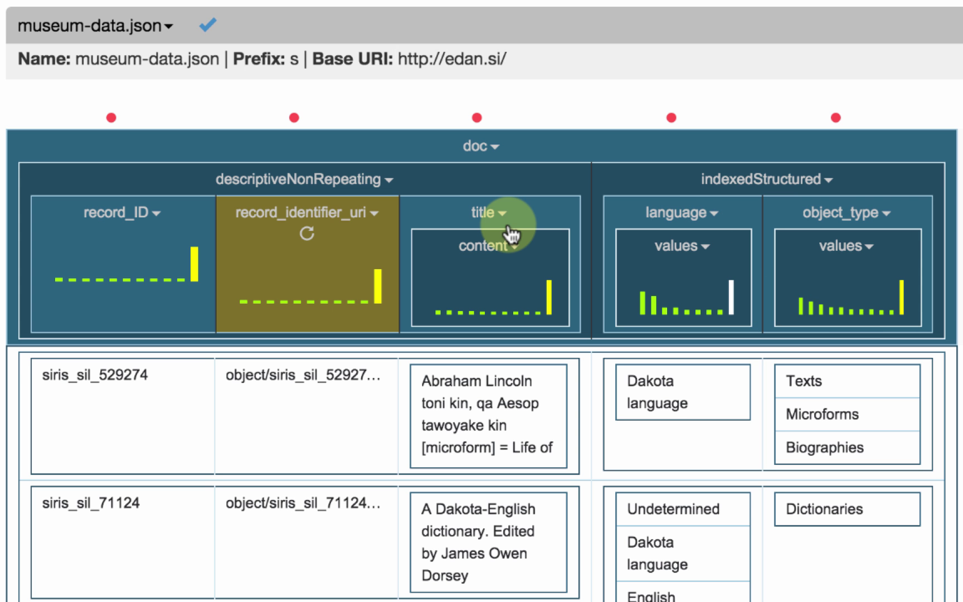
Step: Apply the R2RML model museum-data-model-4-pytransforms-only.ttl from the demo folder to the worksheet
{"action": "left_click", "coordinate": [106, 28]}
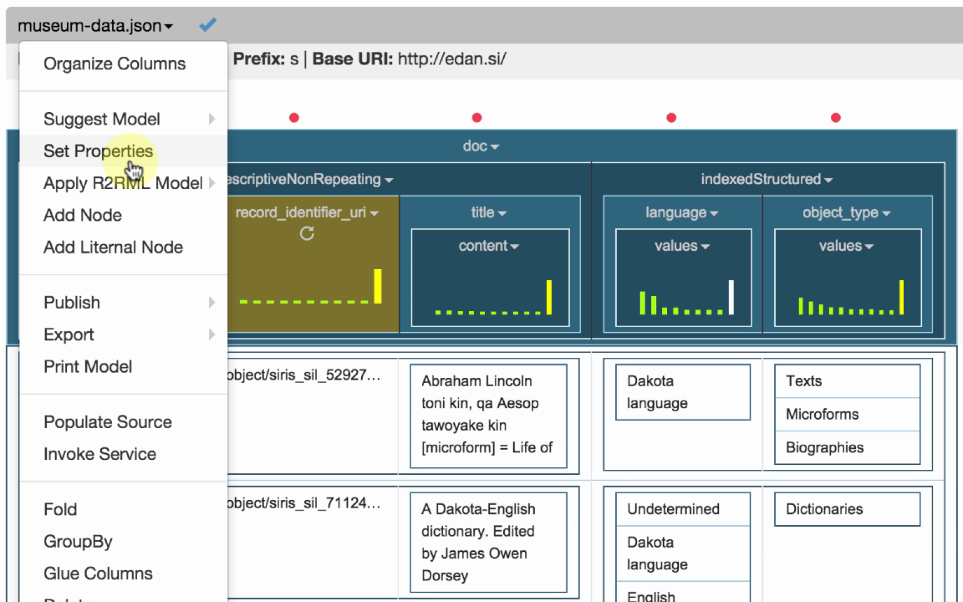
{"action": "mouse_move", "coordinate": [206, 183]}
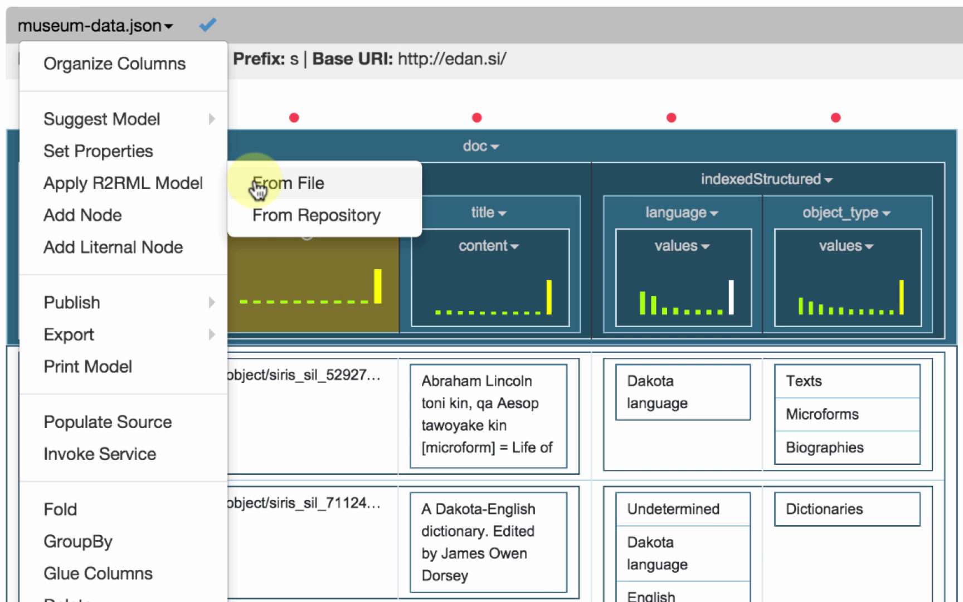
{"action": "left_click", "coordinate": [257, 190]}
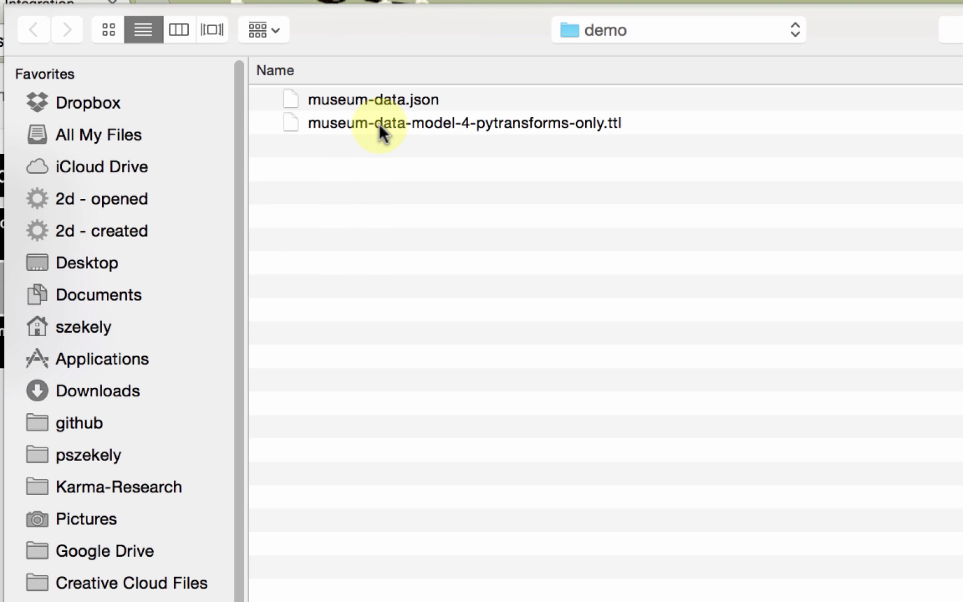
{"action": "left_click", "coordinate": [379, 125]}
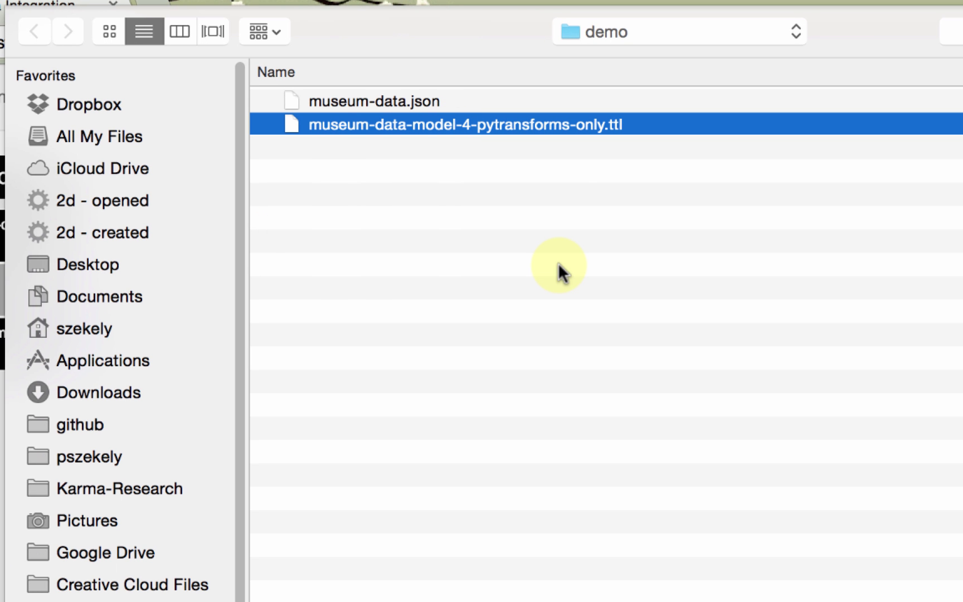
{"action": "key", "text": "Return"}
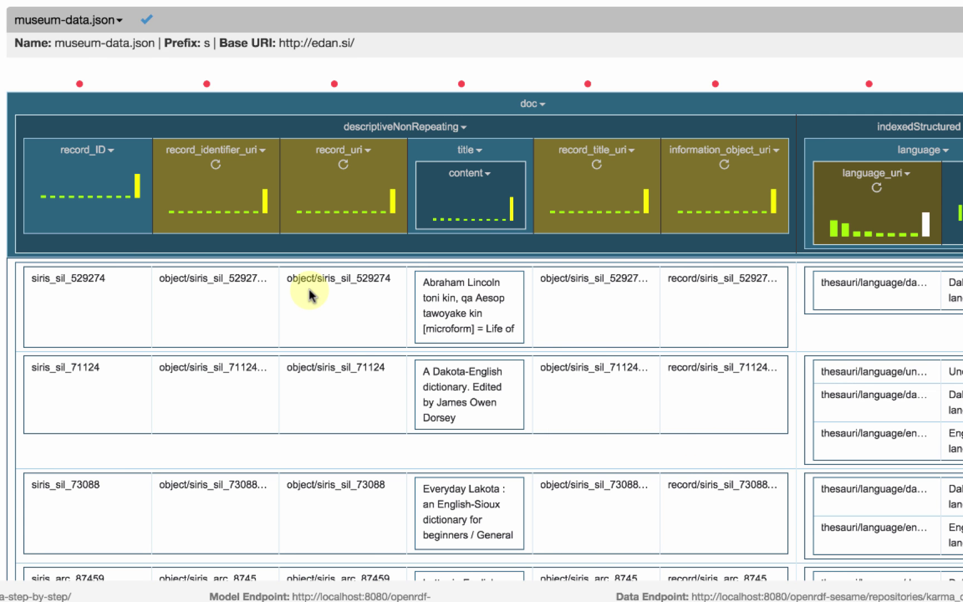
Step: Set record_identifier_uri's semantic type to uri of a new crm:E42_Identifier1
{"action": "left_click", "coordinate": [240, 161]}
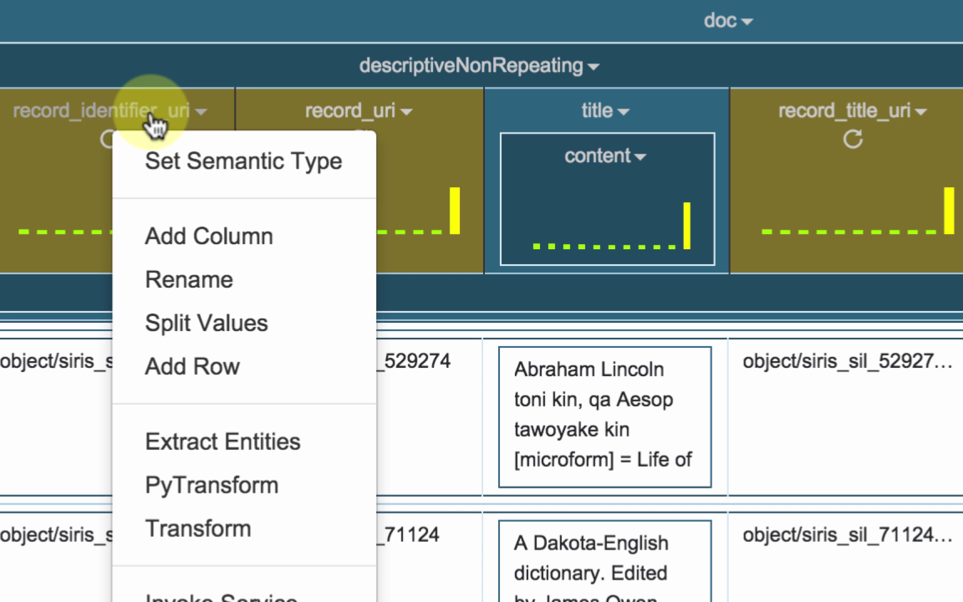
{"action": "left_click", "coordinate": [159, 168]}
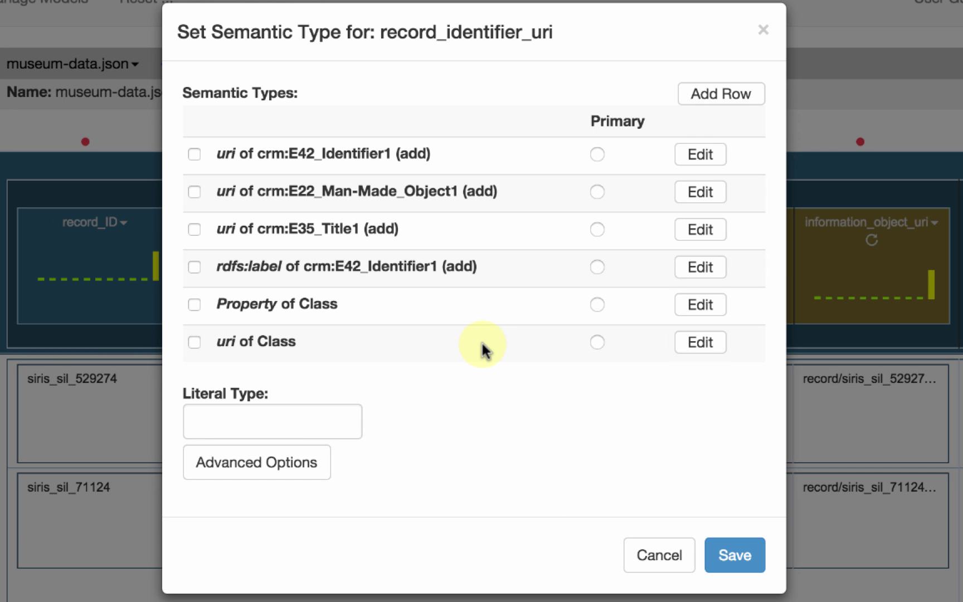
{"action": "left_click", "coordinate": [194, 154]}
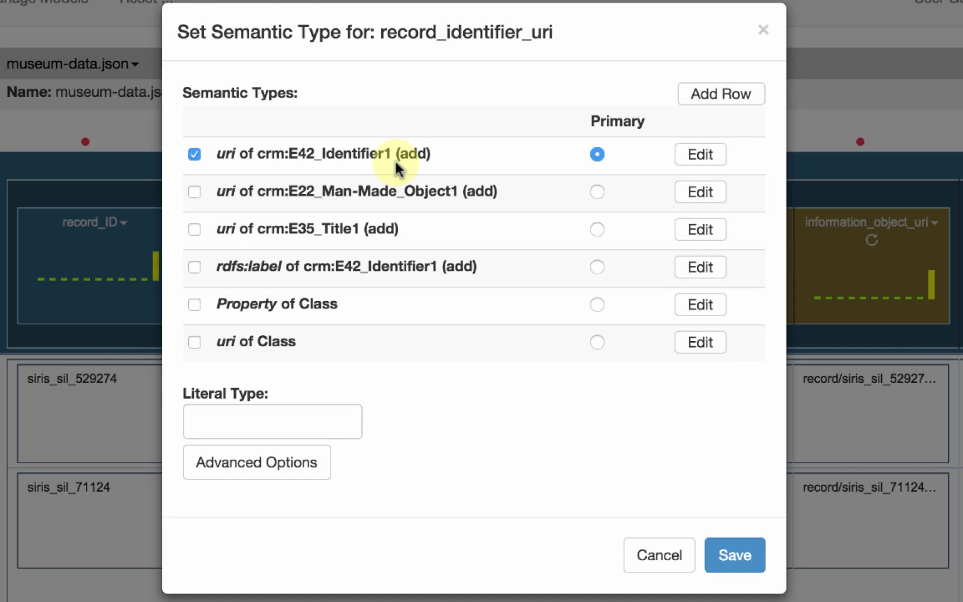
{"action": "left_click", "coordinate": [735, 555]}
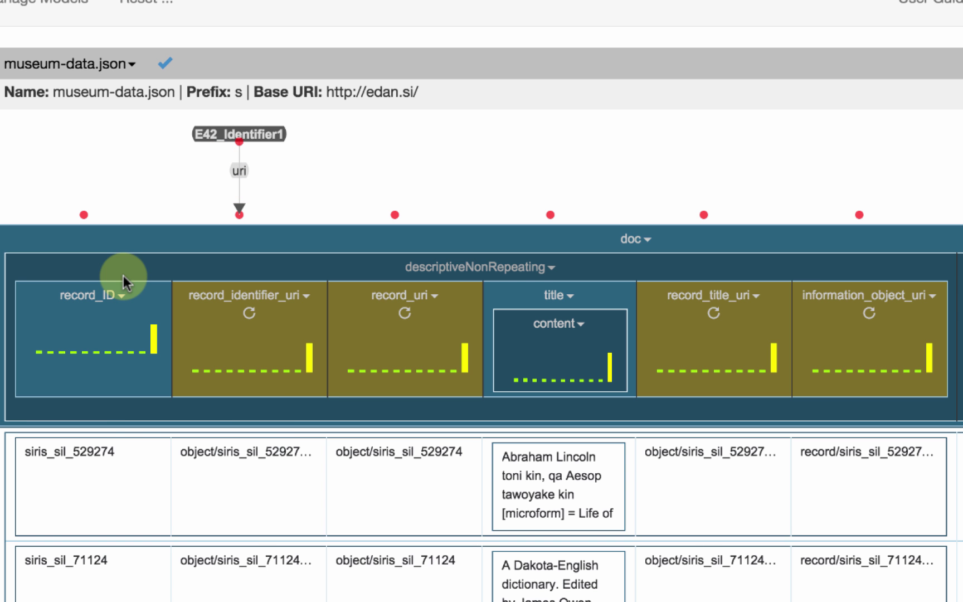
Step: Set record_ID's semantic type to rdfs:label of crm:E42_Identifier1
{"action": "left_click", "coordinate": [94, 298]}
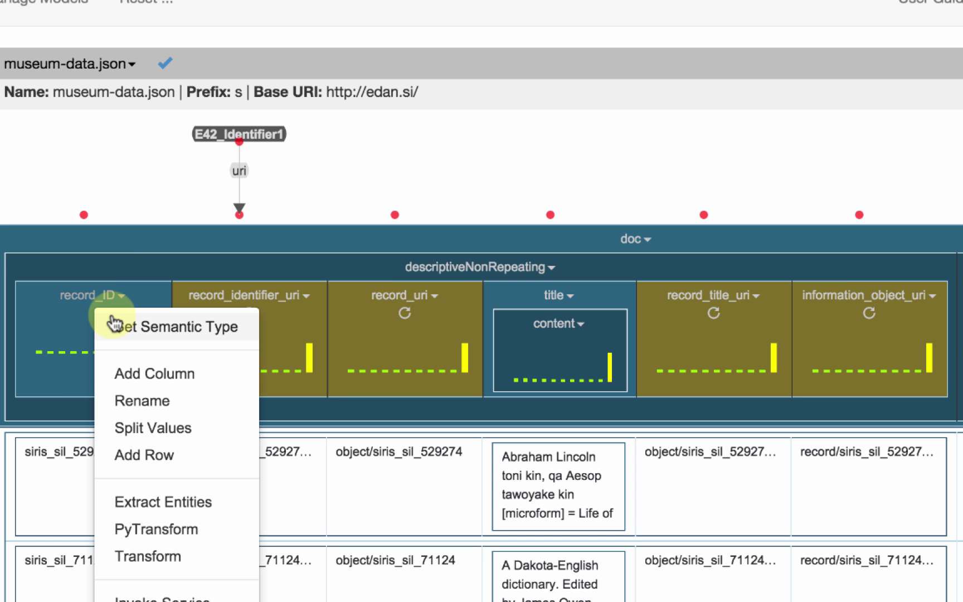
{"action": "left_click", "coordinate": [136, 328]}
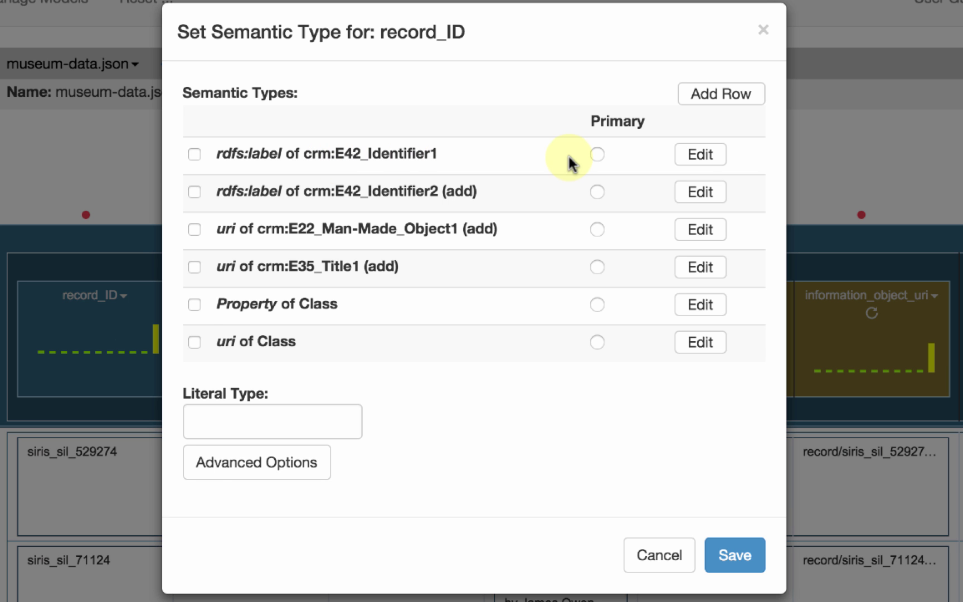
{"action": "left_click", "coordinate": [700, 156]}
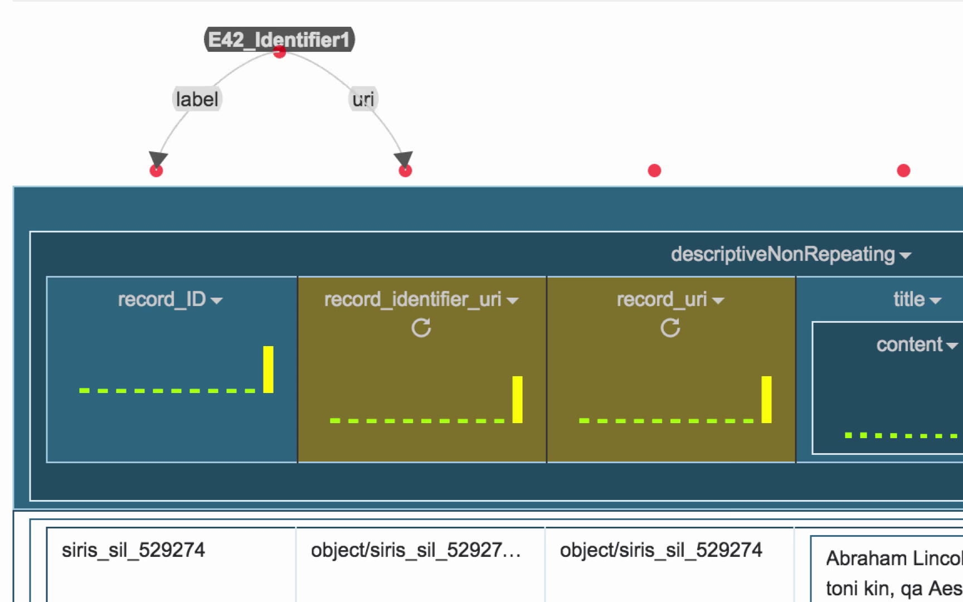
Step: Inspect the E42_Identifier1 node, then bring up the record_uri column's menu
{"action": "left_click", "coordinate": [706, 485]}
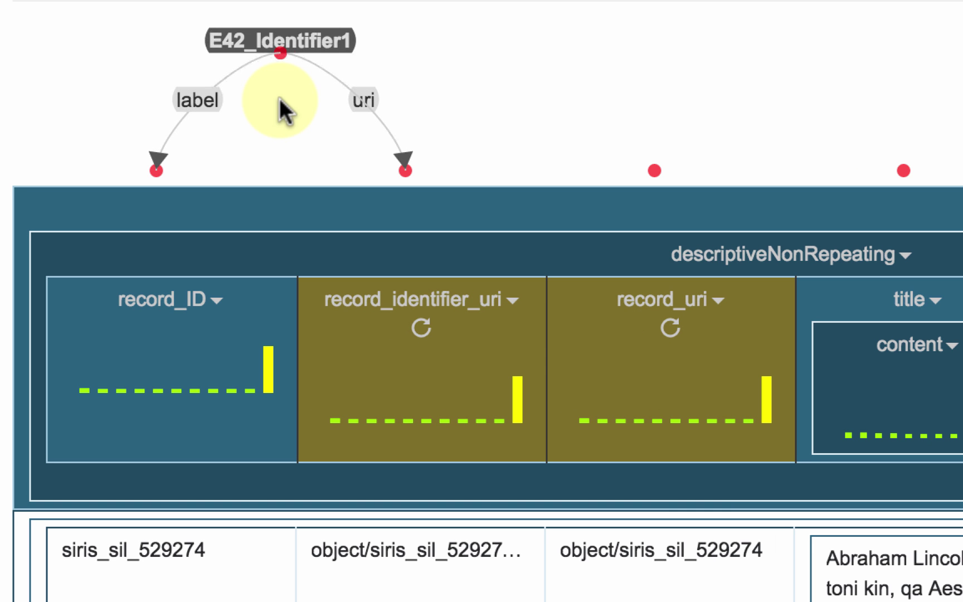
{"action": "left_click", "coordinate": [159, 120]}
{"action": "left_click", "coordinate": [210, 271]}
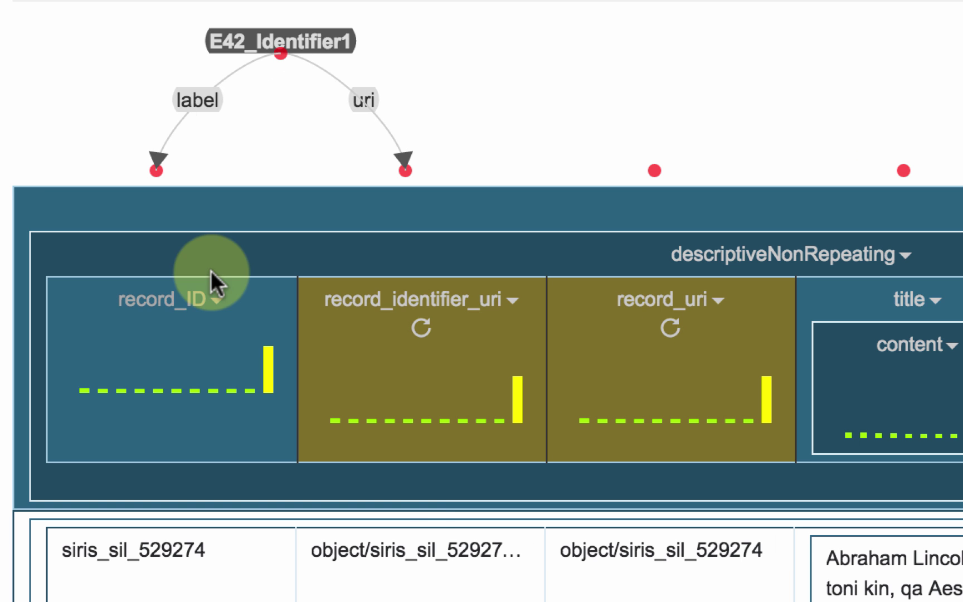
{"action": "left_click", "coordinate": [321, 53]}
{"action": "left_click", "coordinate": [411, 525]}
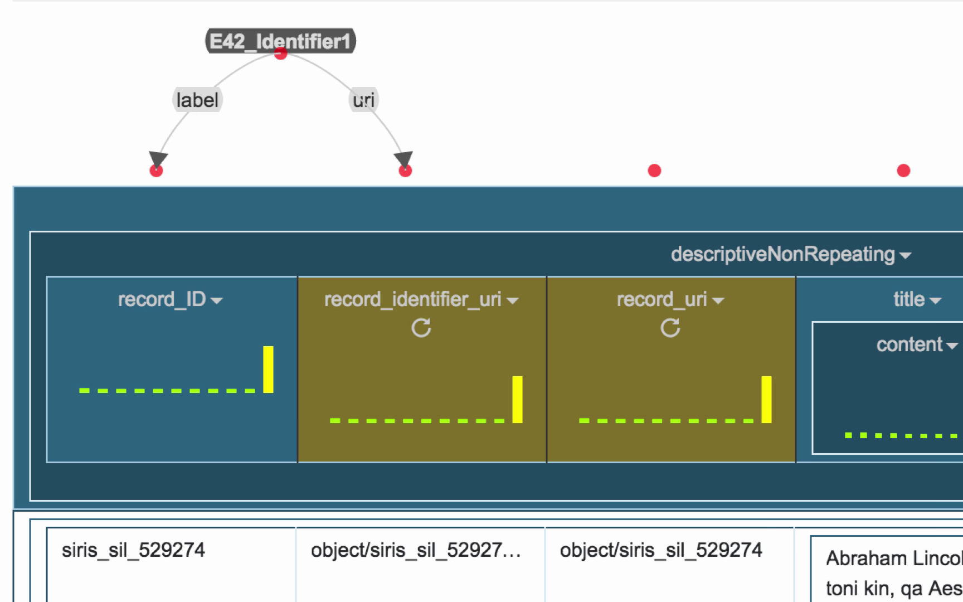
{"action": "left_click", "coordinate": [685, 358]}
{"action": "left_click", "coordinate": [688, 301]}
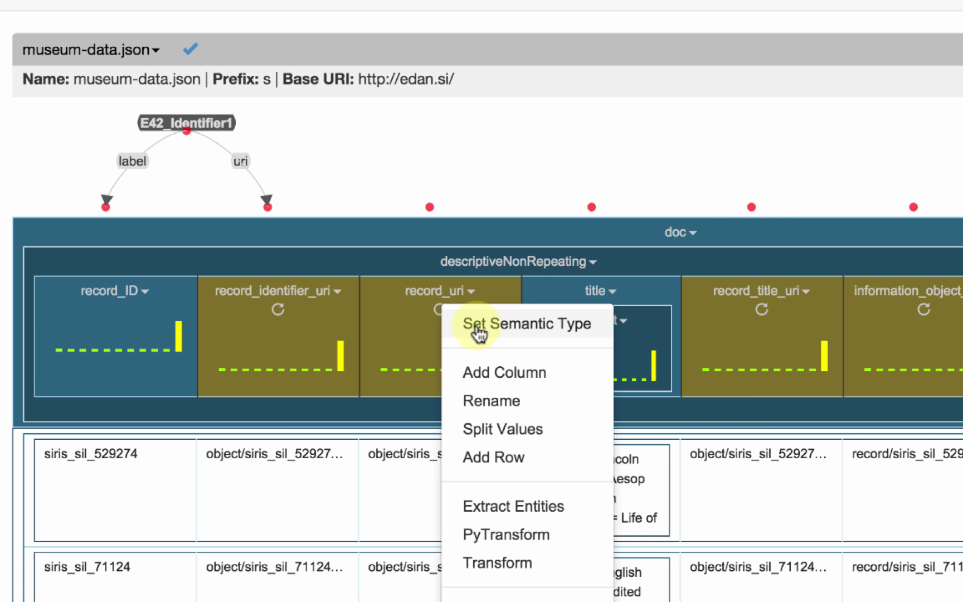
Step: Set record_uri's semantic type to uri of a new crm:E22_Man-Made_Object1
{"action": "left_click", "coordinate": [478, 333]}
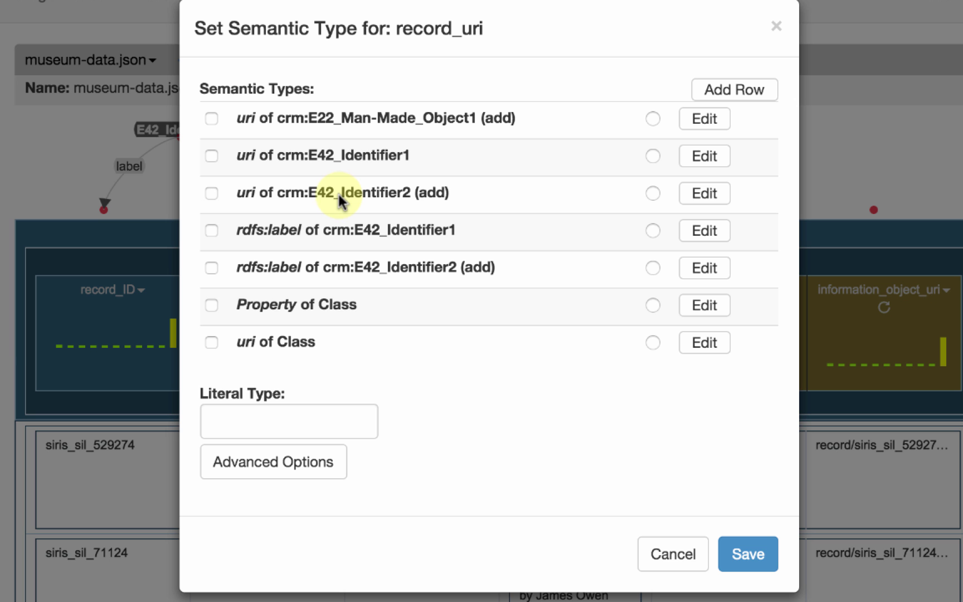
{"action": "left_click", "coordinate": [213, 117]}
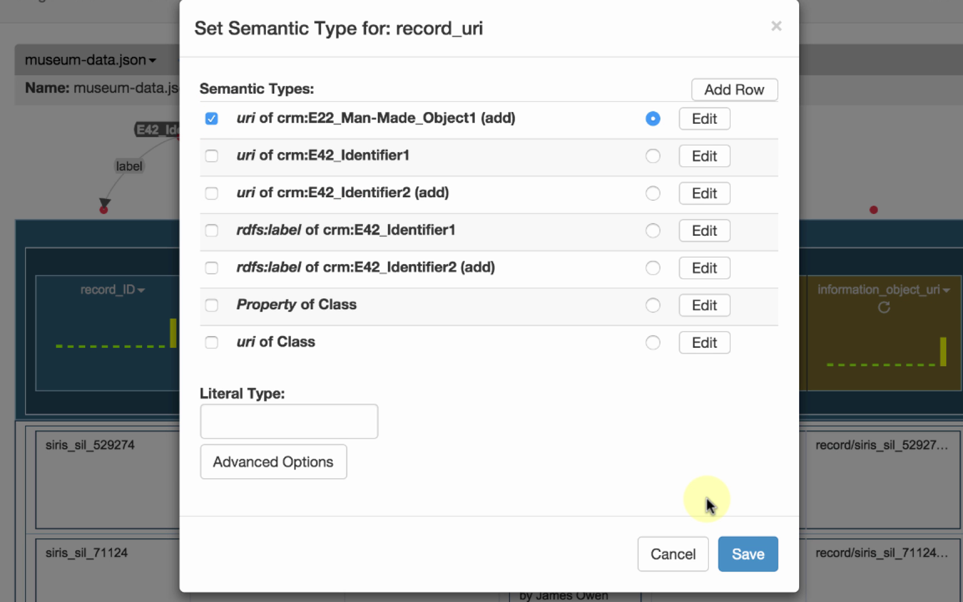
{"action": "left_click", "coordinate": [741, 554]}
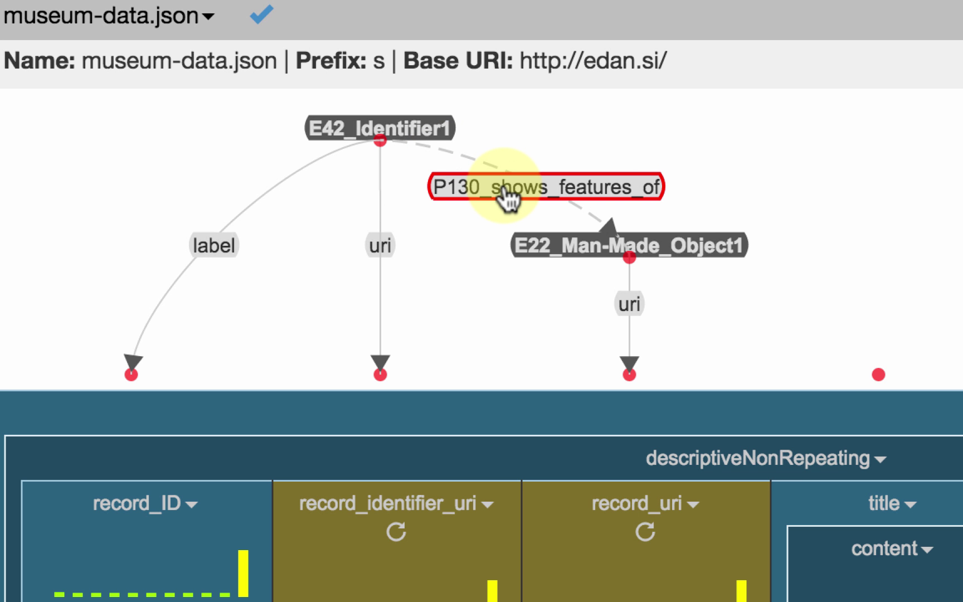
Step: Add an outgoing crm:P1_is_identified_by link from E22_Man-Made_Object1 to E42_Identifier1
{"action": "left_click", "coordinate": [575, 248]}
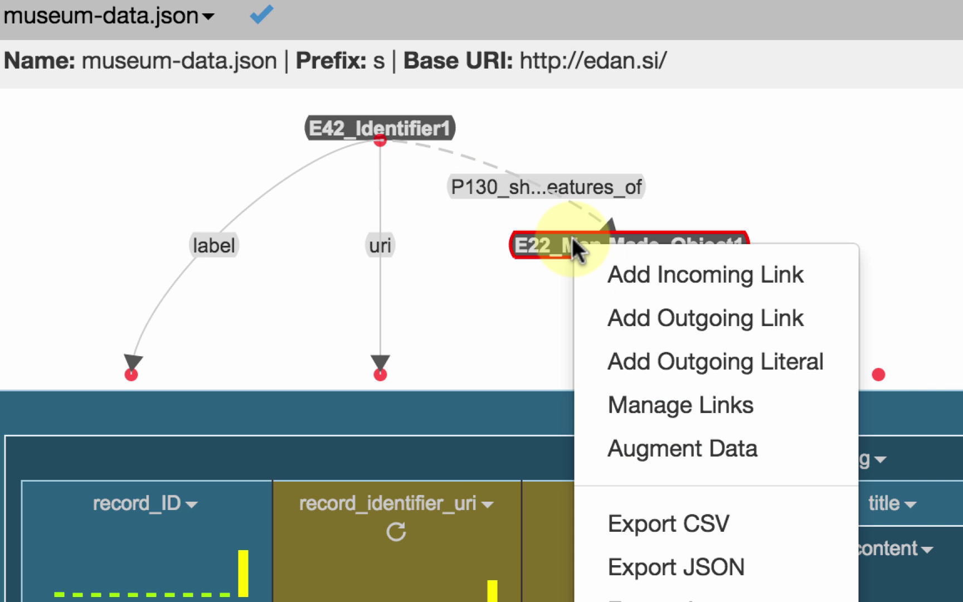
{"action": "left_click", "coordinate": [632, 316]}
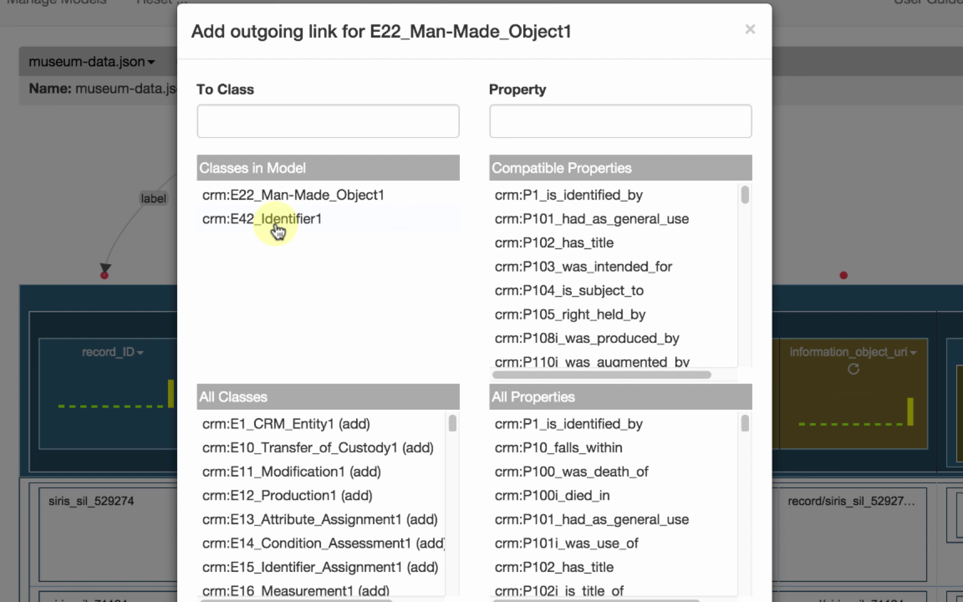
{"action": "left_click", "coordinate": [315, 237]}
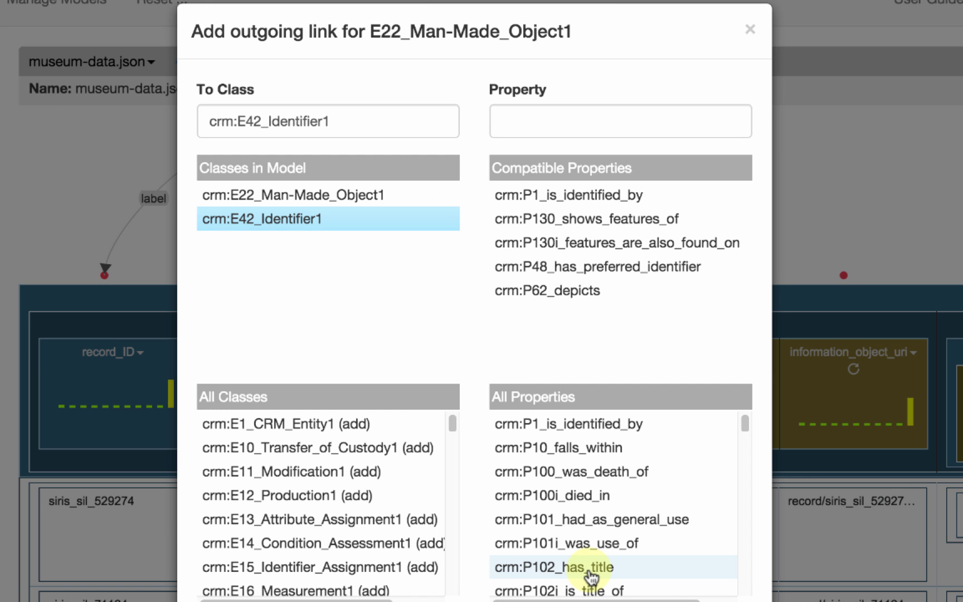
{"action": "scroll", "coordinate": [590, 577], "scroll_direction": "down", "scroll_amount": 10}
{"action": "scroll", "coordinate": [591, 577], "scroll_direction": "down", "scroll_amount": 8}
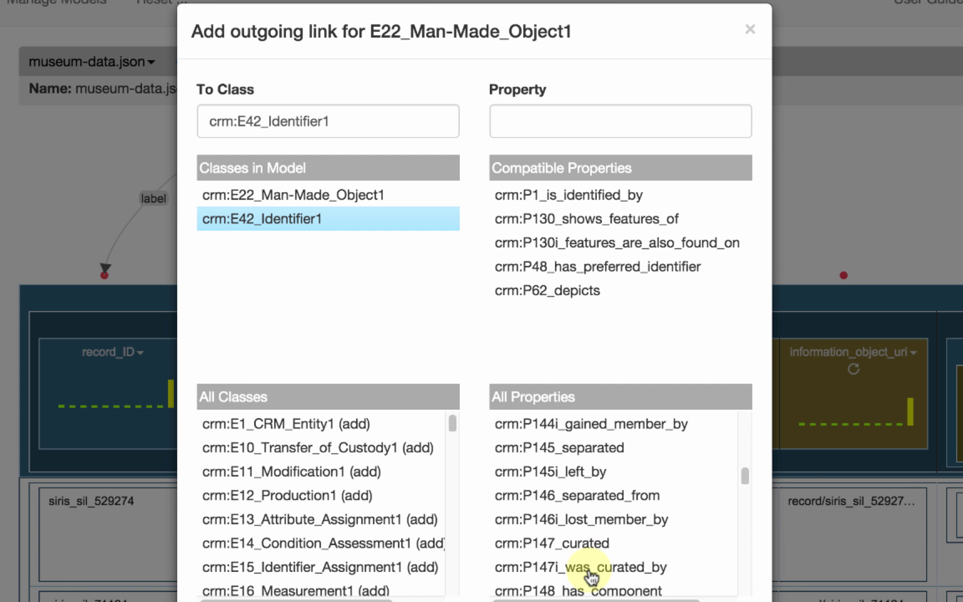
{"action": "scroll", "coordinate": [591, 577], "scroll_direction": "down", "scroll_amount": 12}
{"action": "scroll", "coordinate": [591, 577], "scroll_direction": "down", "scroll_amount": 11}
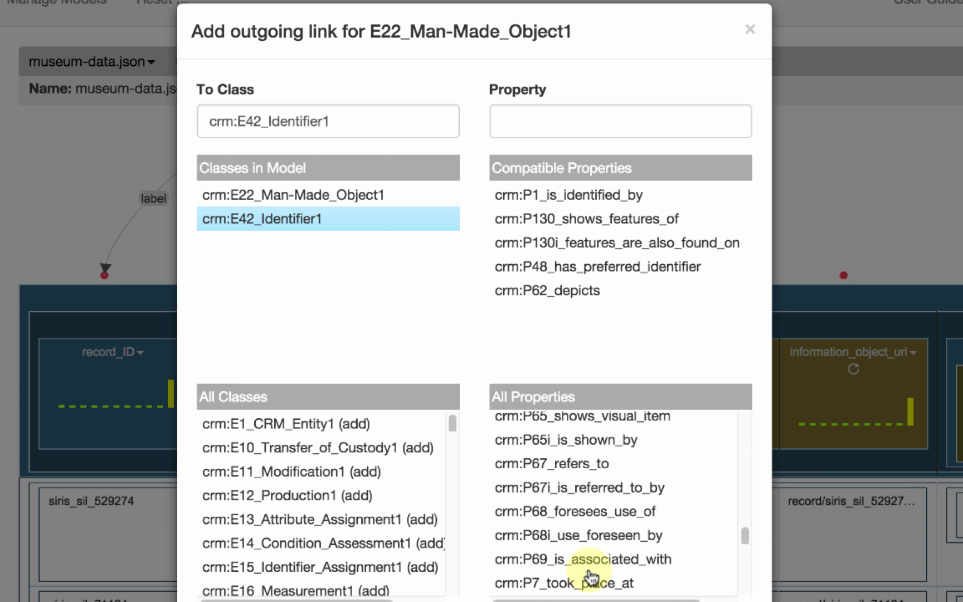
{"action": "scroll", "coordinate": [592, 577], "scroll_direction": "down", "scroll_amount": 13}
{"action": "scroll", "coordinate": [592, 578], "scroll_direction": "down", "scroll_amount": 15}
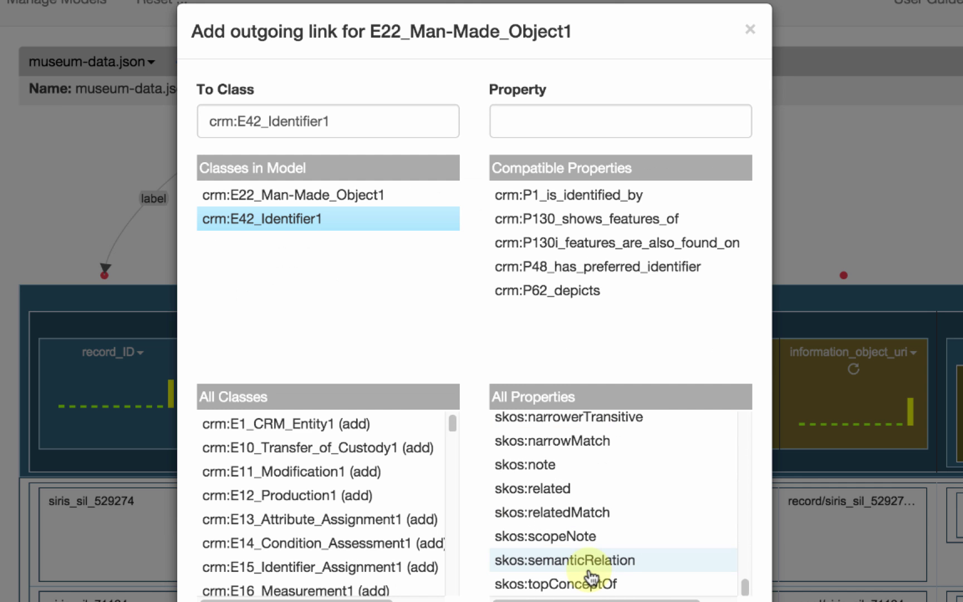
{"action": "left_click", "coordinate": [585, 198]}
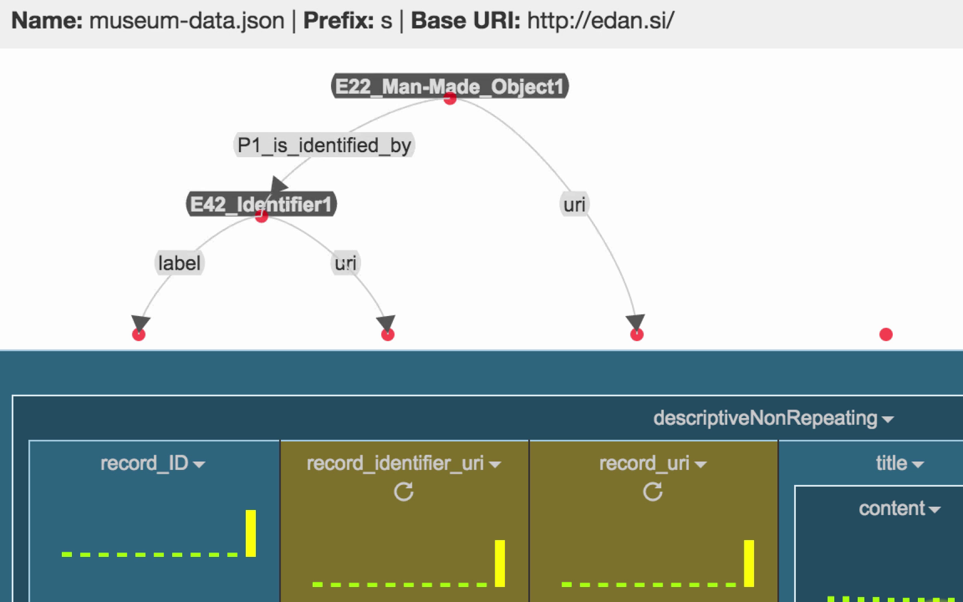
Step: Map the title content column as rdfs:label of a new crm:E35_Title1, linked from E42_Identifier1 via P102_has_title
{"action": "left_click", "coordinate": [527, 87]}
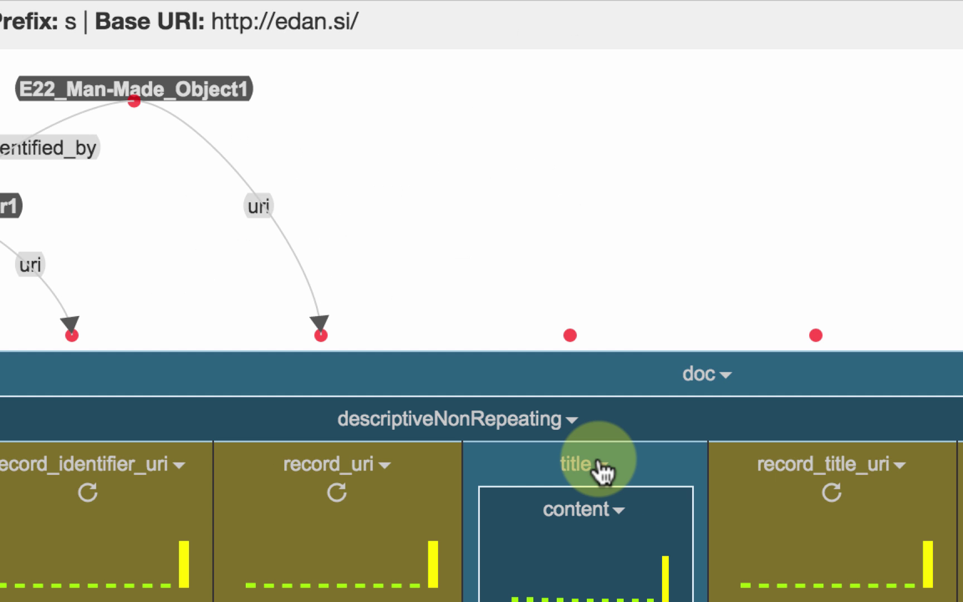
{"action": "left_click", "coordinate": [594, 522]}
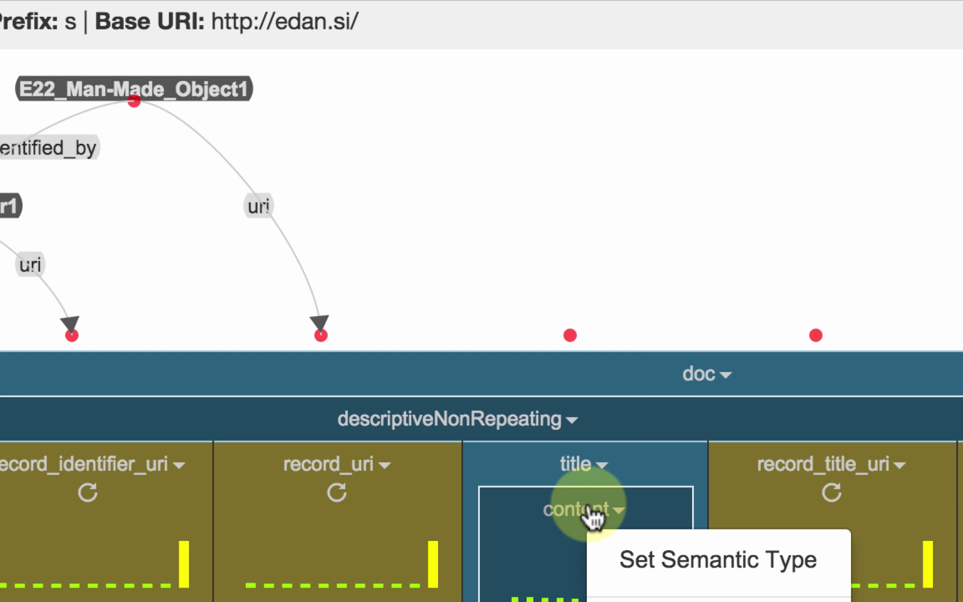
{"action": "left_click", "coordinate": [658, 560]}
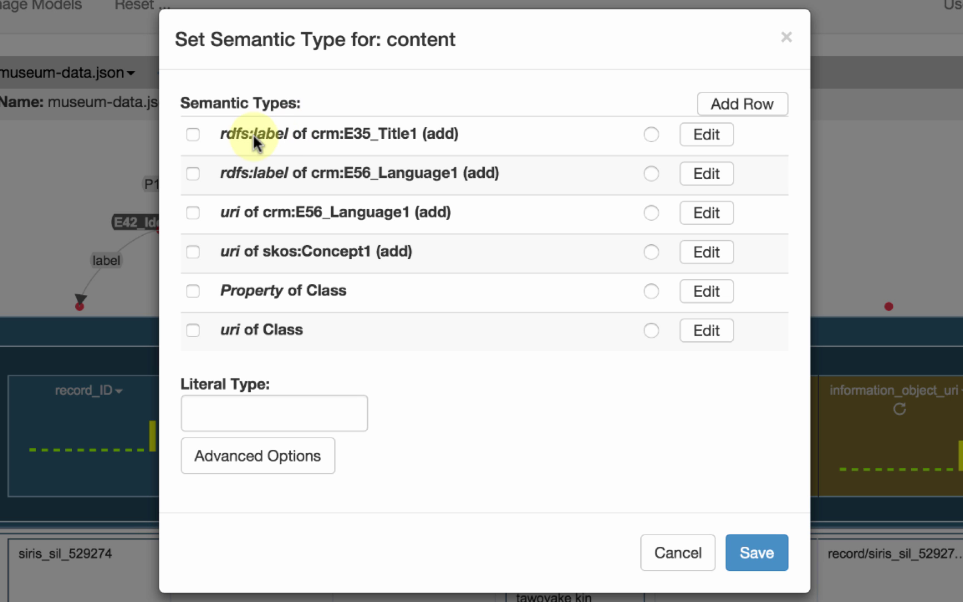
{"action": "left_click", "coordinate": [192, 135]}
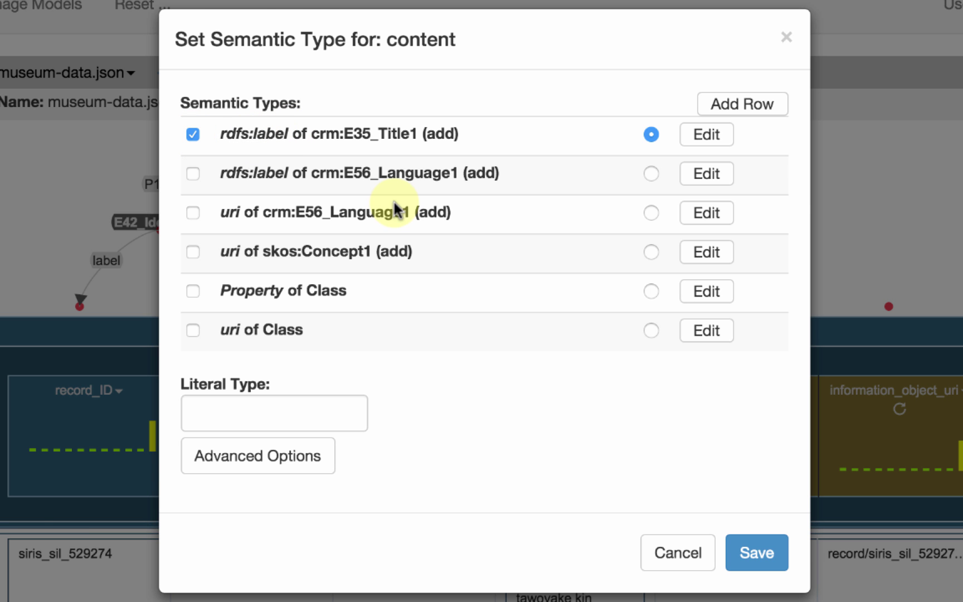
{"action": "left_click", "coordinate": [757, 553]}
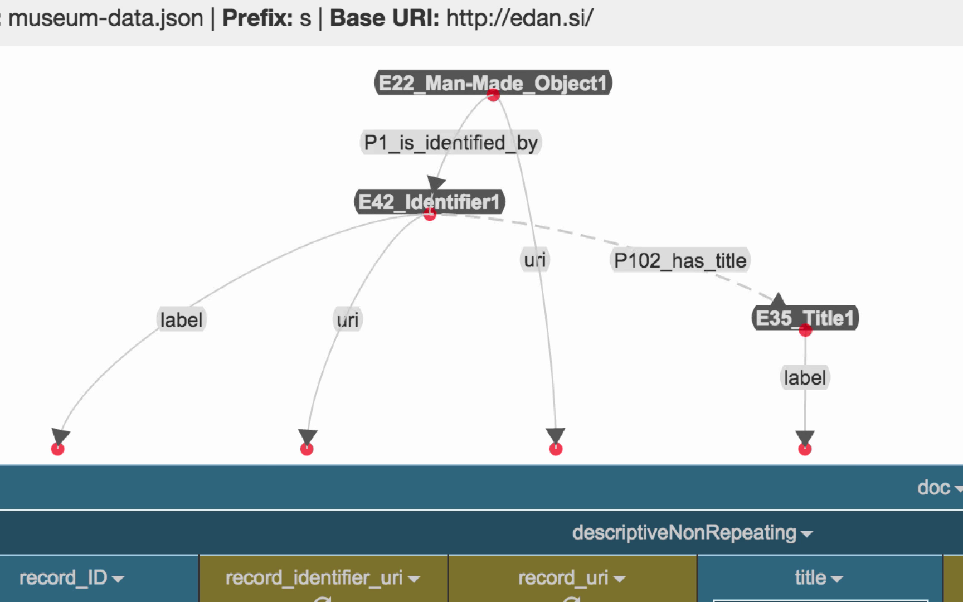
{"action": "left_click", "coordinate": [813, 322]}
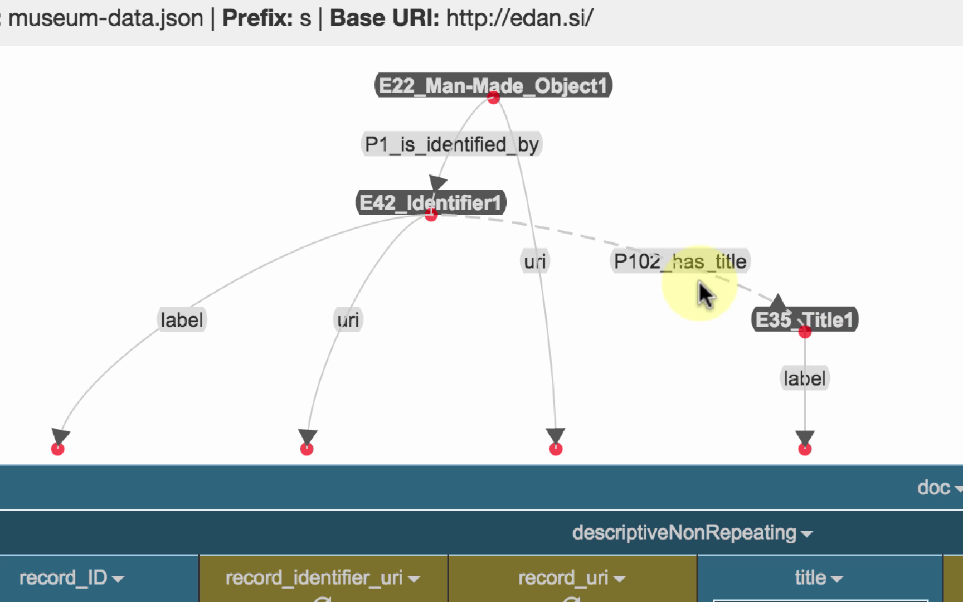
Step: Change the P102_has_title link's source from E42_Identifier1 to crm:E22_Man-Made_Object1
{"action": "left_click", "coordinate": [695, 260]}
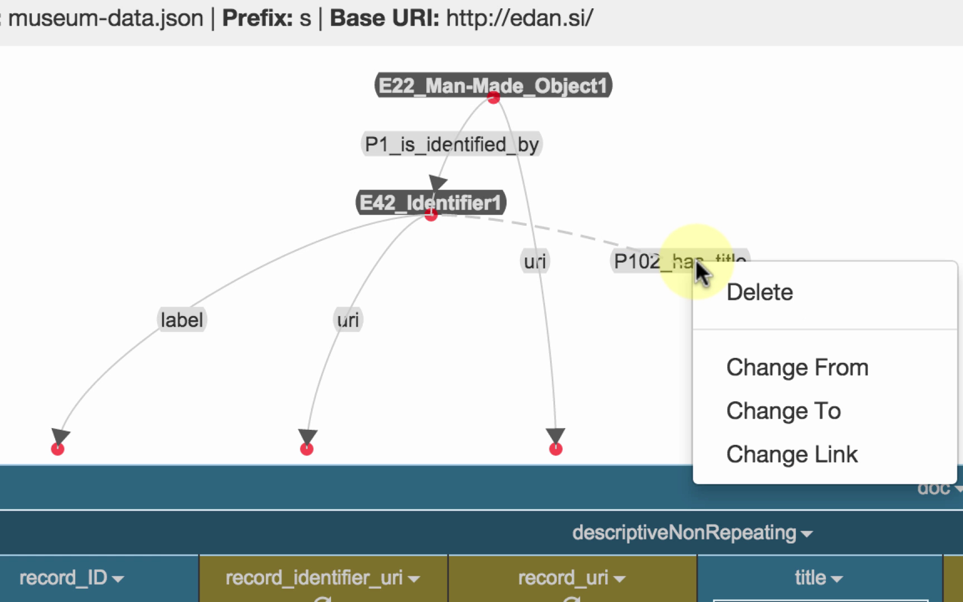
{"action": "left_click", "coordinate": [751, 379]}
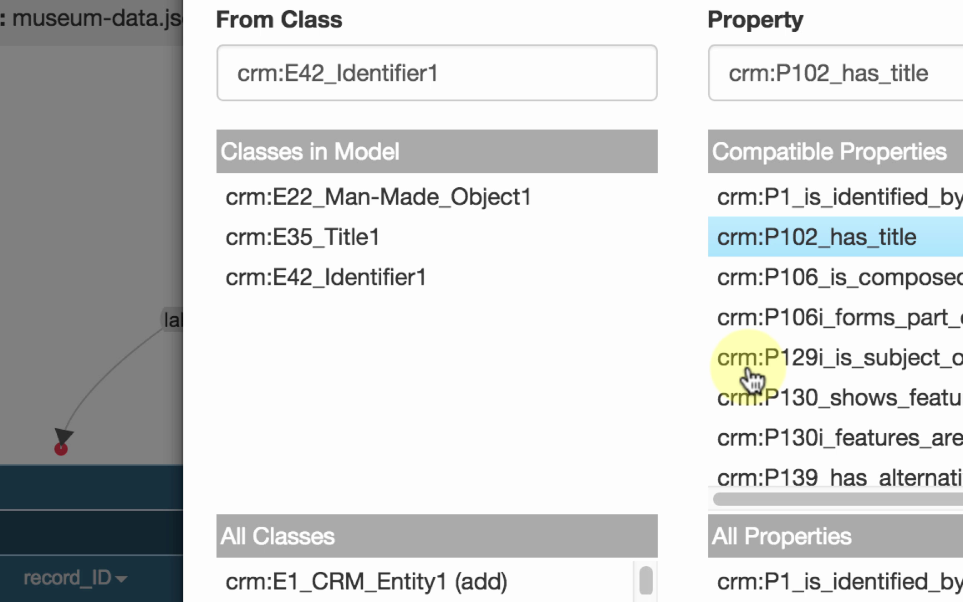
{"action": "left_click", "coordinate": [495, 212]}
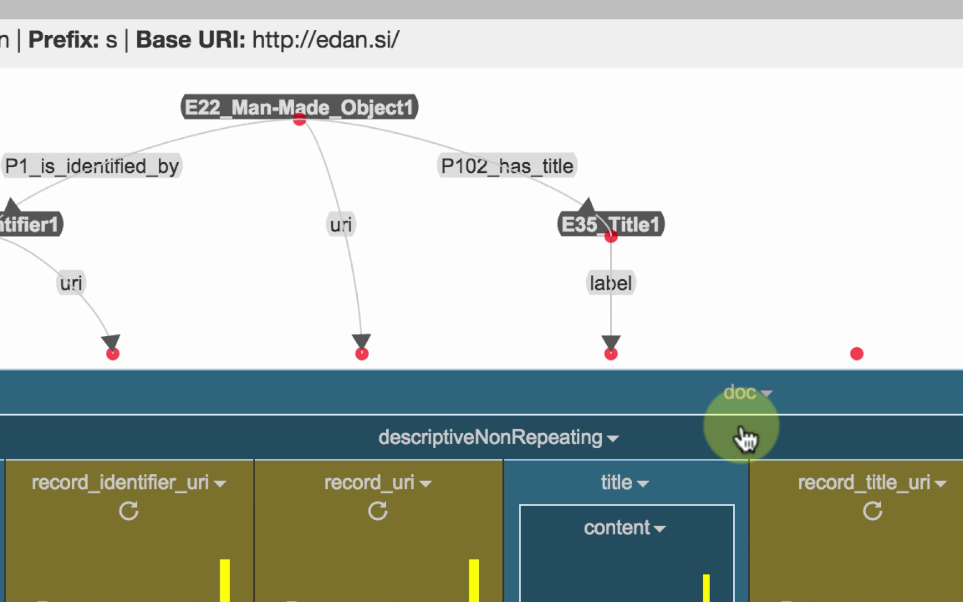
Step: Set the record_title_uri column's semantic type to uri of crm:E35_Title1
{"action": "left_click", "coordinate": [859, 486]}
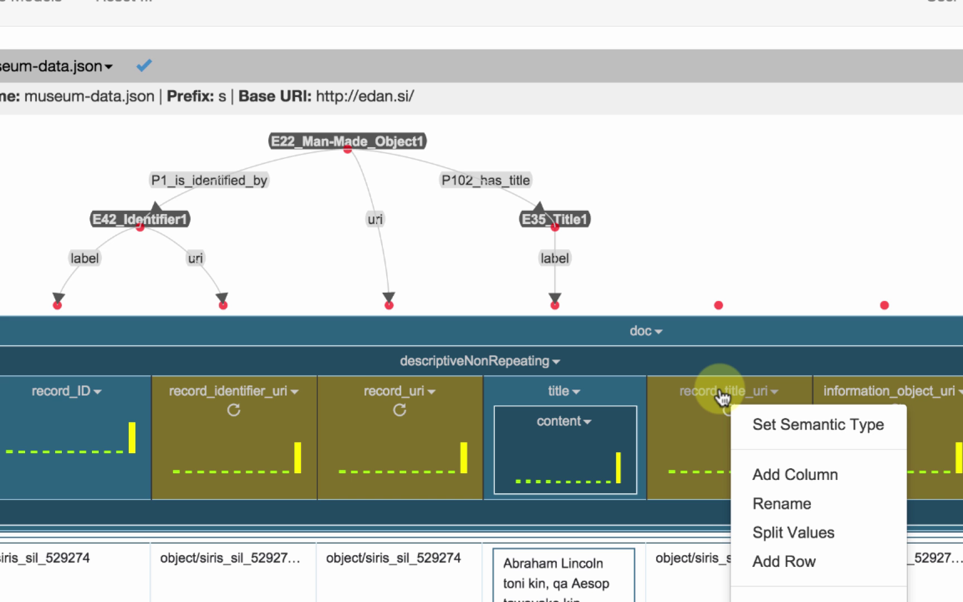
{"action": "left_click", "coordinate": [771, 425]}
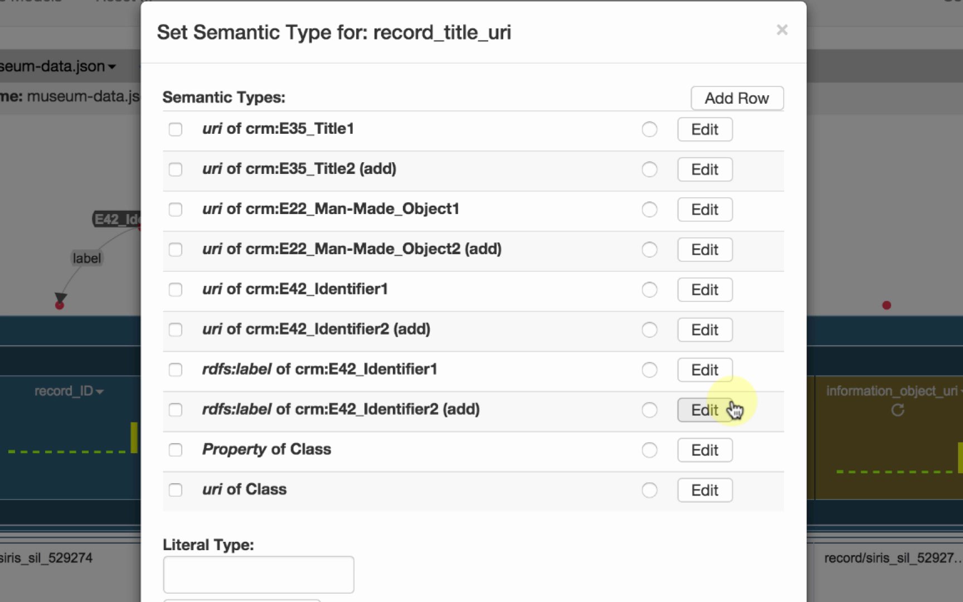
{"action": "left_click", "coordinate": [175, 130]}
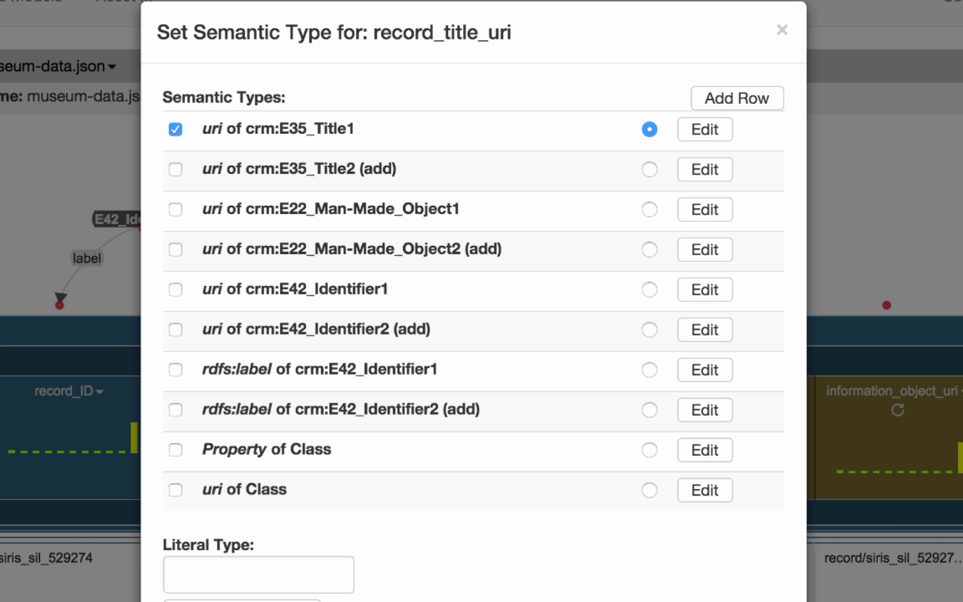
{"action": "key", "text": "Return"}
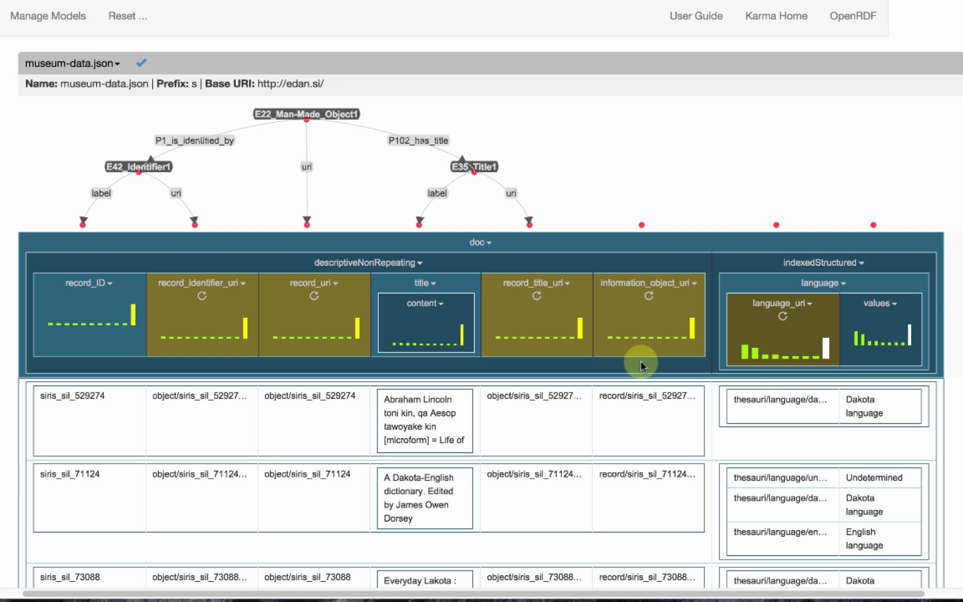
Step: Add an outgoing P72_has_language link from E73_Information_Object1 to crm:E56_Language1
{"action": "left_click", "coordinate": [650, 282]}
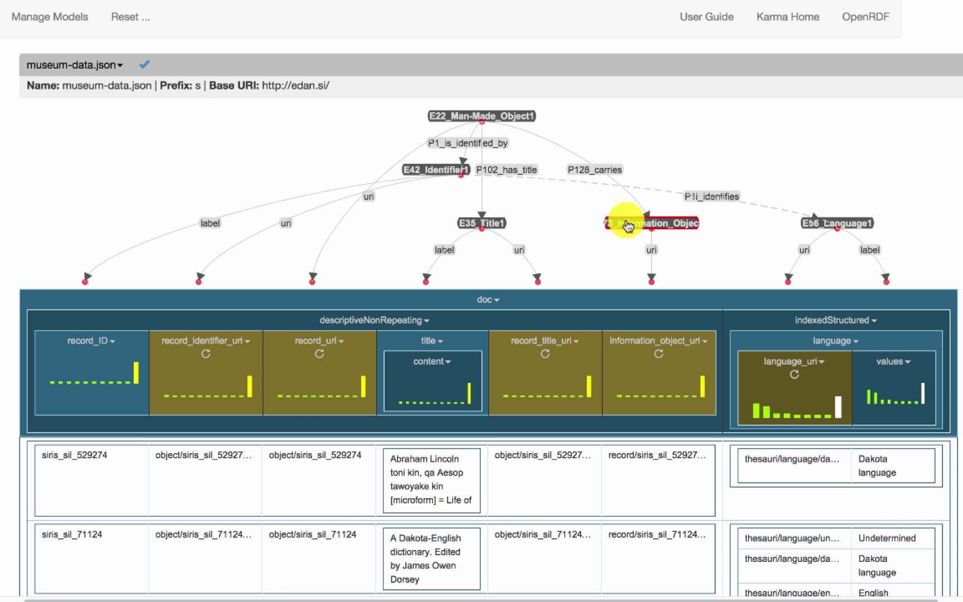
{"action": "left_click", "coordinate": [627, 225]}
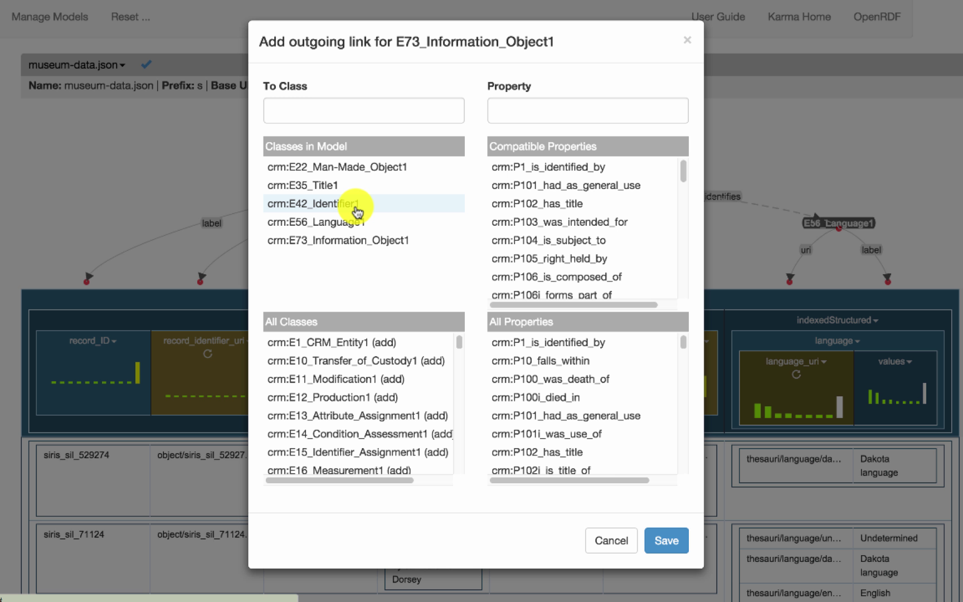
{"action": "left_click", "coordinate": [315, 222]}
{"action": "left_click", "coordinate": [588, 110]}
{"action": "type", "text": "p72"}
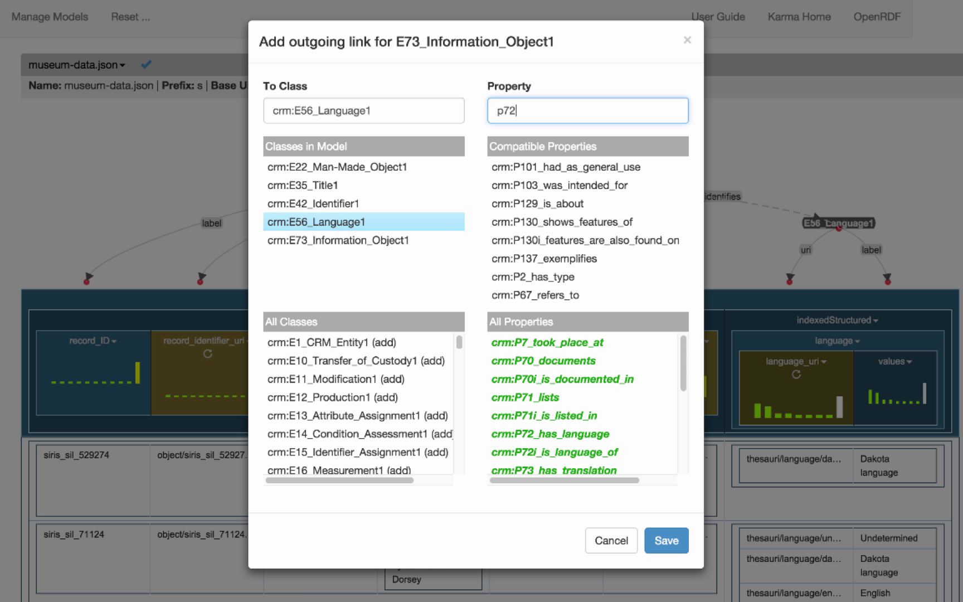
{"action": "left_click", "coordinate": [667, 541]}
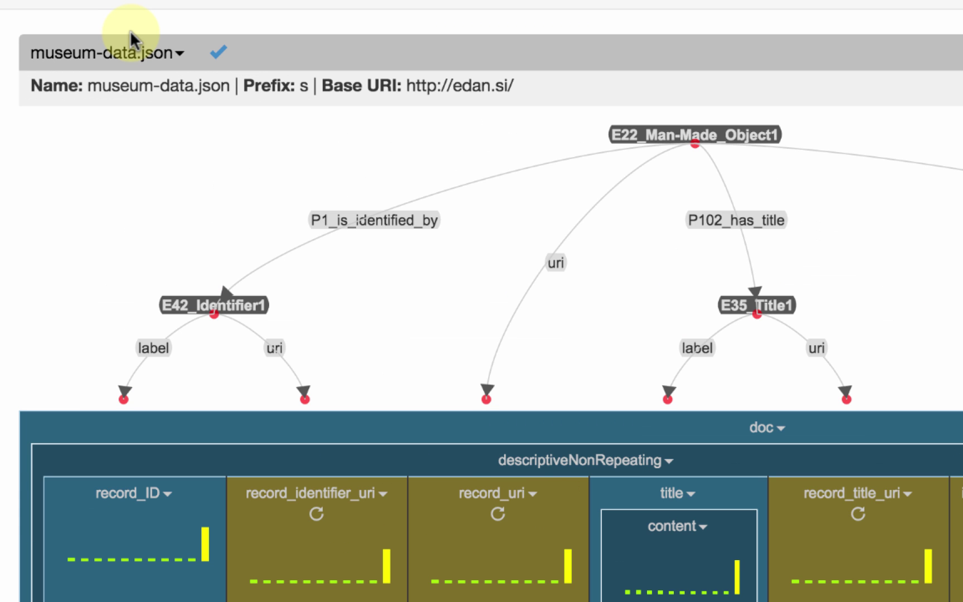
Step: Publish the museum-data.json worksheet as RDF, replacing the existing data in the graph
{"action": "left_click", "coordinate": [114, 53]}
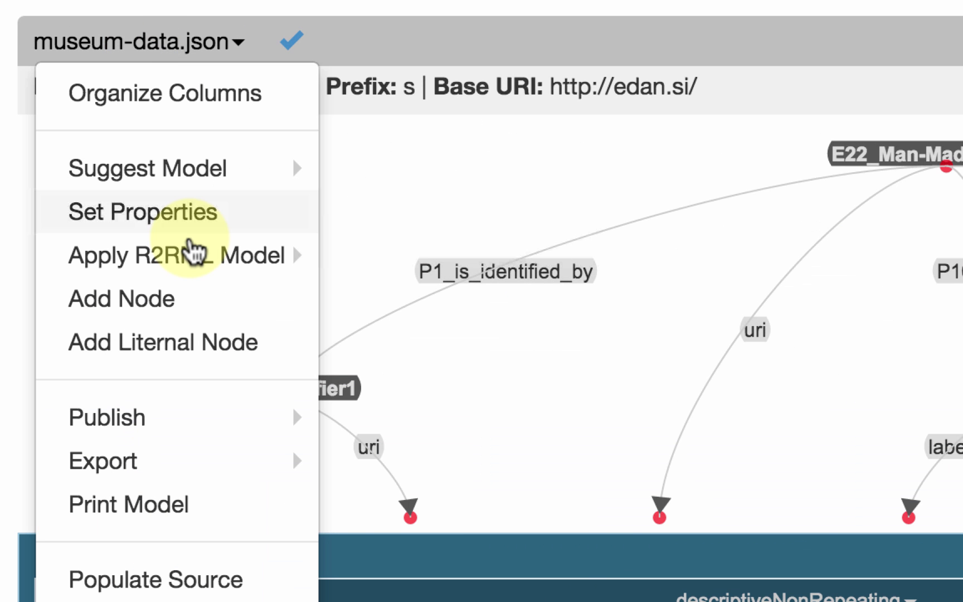
{"action": "mouse_move", "coordinate": [312, 423]}
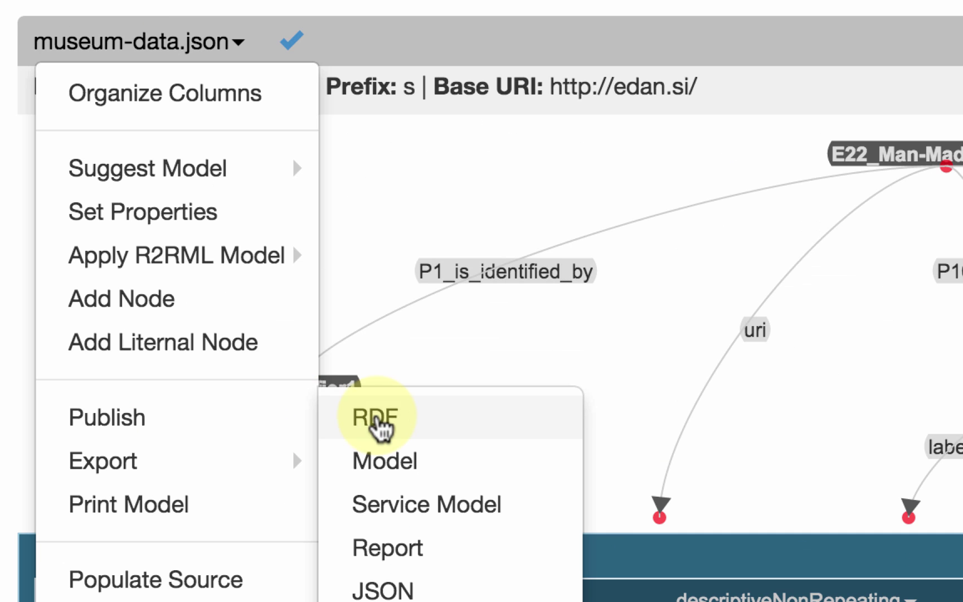
{"action": "left_click", "coordinate": [377, 419]}
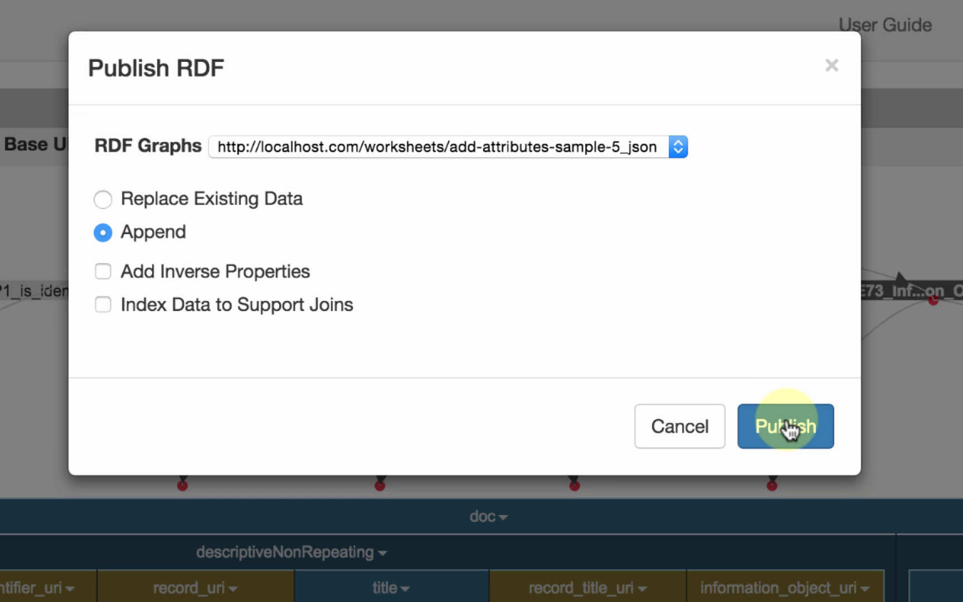
{"action": "left_click", "coordinate": [241, 208]}
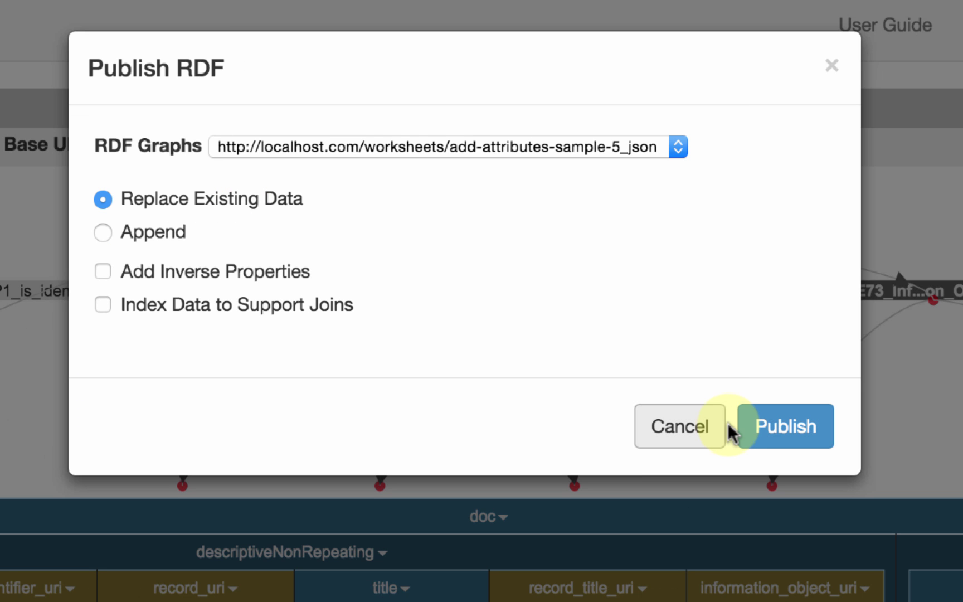
{"action": "left_click", "coordinate": [789, 427]}
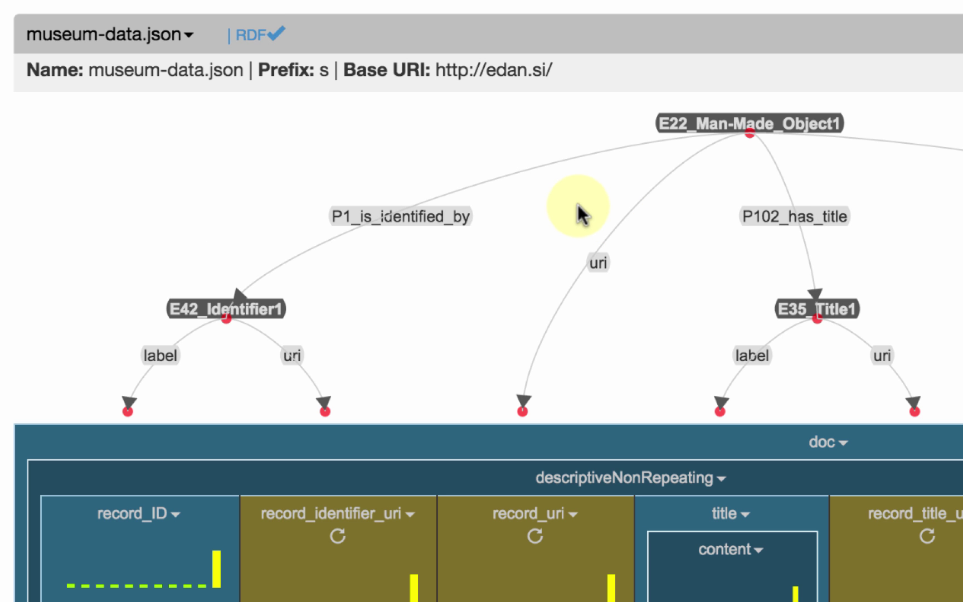
Step: Browse the published WSP1WS1.ttl triples in a new tab, then return to the Karma worksheet
{"action": "left_click", "coordinate": [260, 35]}
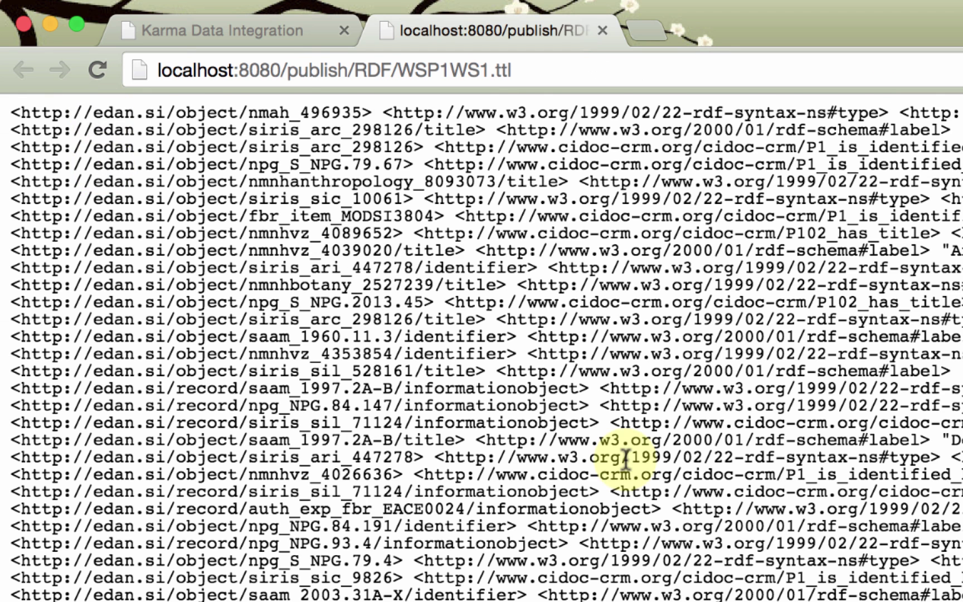
{"action": "scroll", "coordinate": [626, 461], "scroll_direction": "down", "scroll_amount": 10}
{"action": "scroll", "coordinate": [625, 461], "scroll_direction": "down", "scroll_amount": 10}
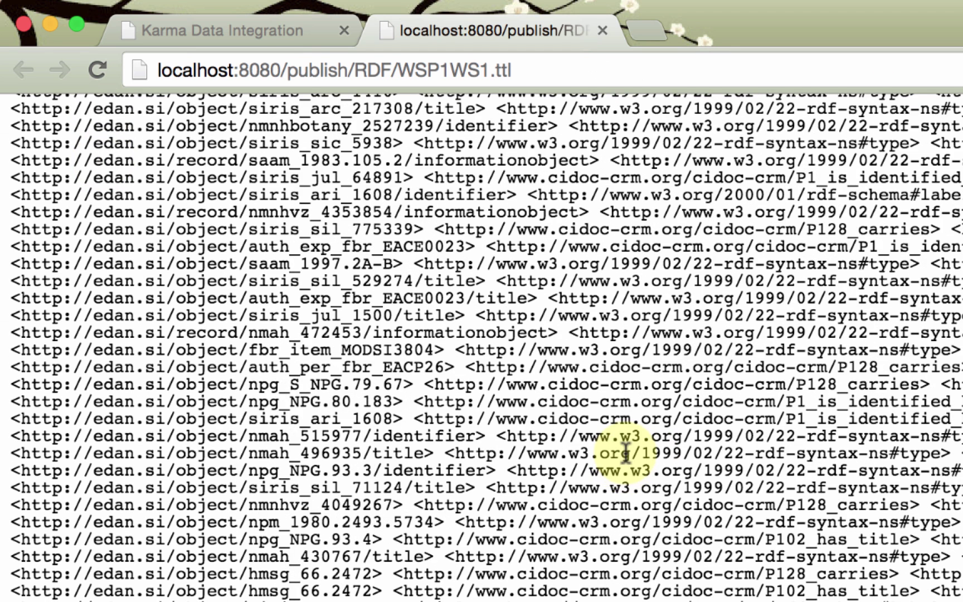
{"action": "left_click", "coordinate": [292, 29]}
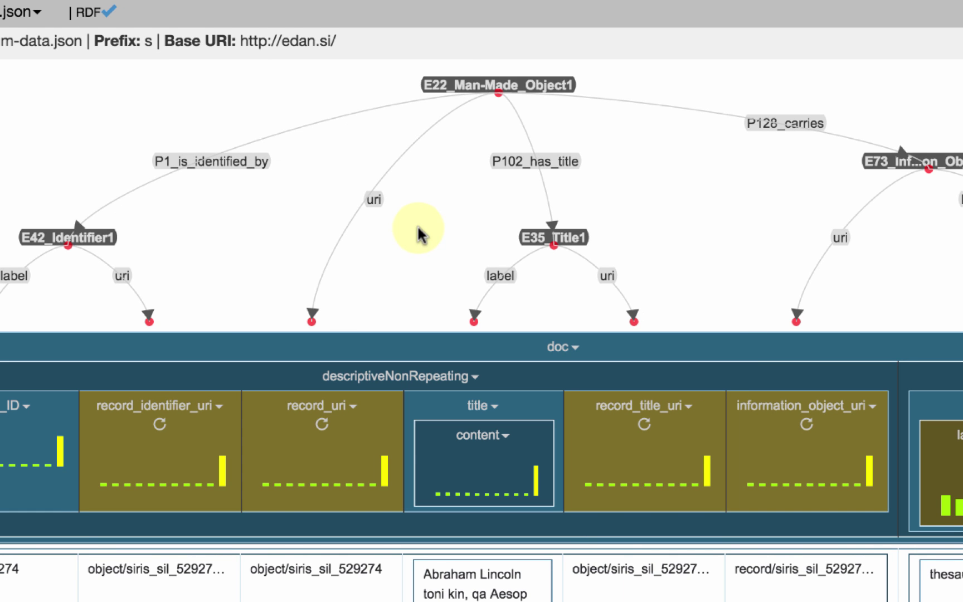
{"action": "right_click", "coordinate": [467, 85]}
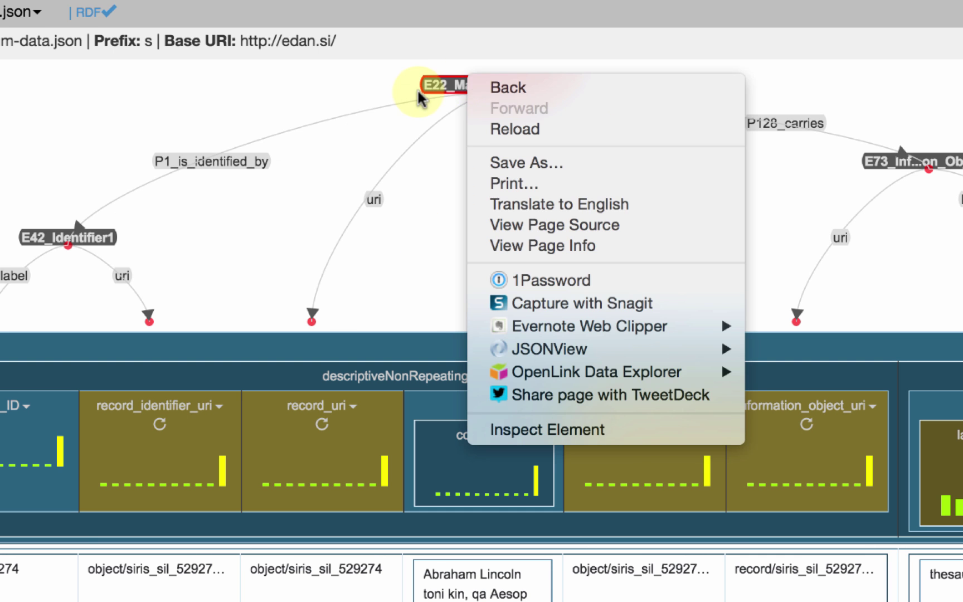
{"action": "left_click", "coordinate": [419, 94]}
{"action": "left_click", "coordinate": [446, 83]}
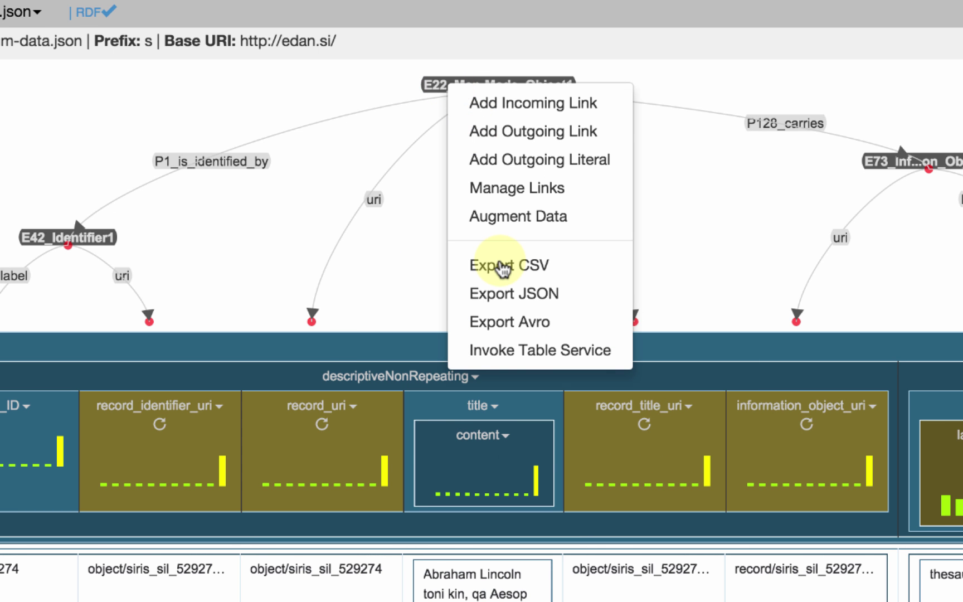
{"action": "left_click", "coordinate": [514, 301]}
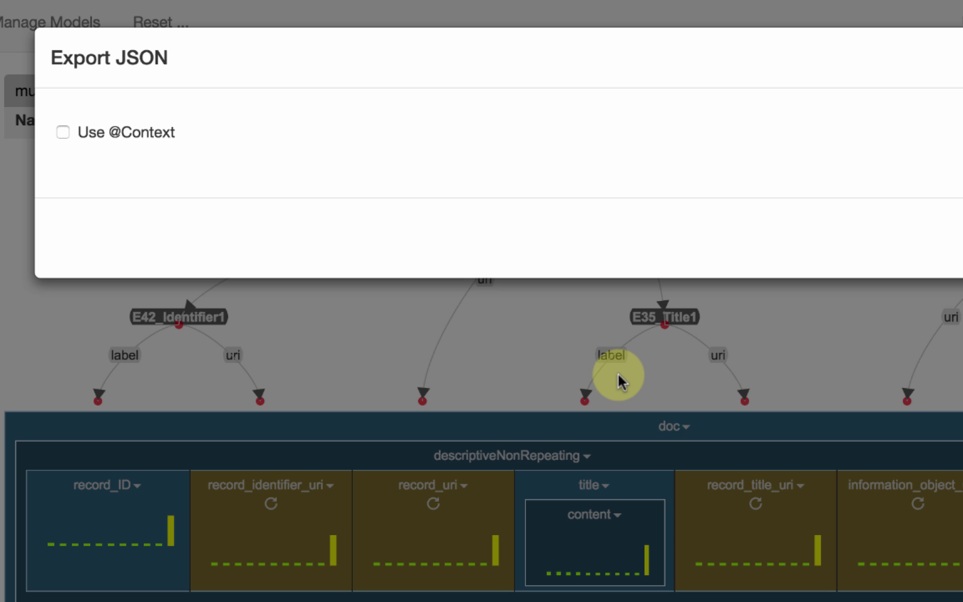
{"action": "left_click", "coordinate": [62, 133]}
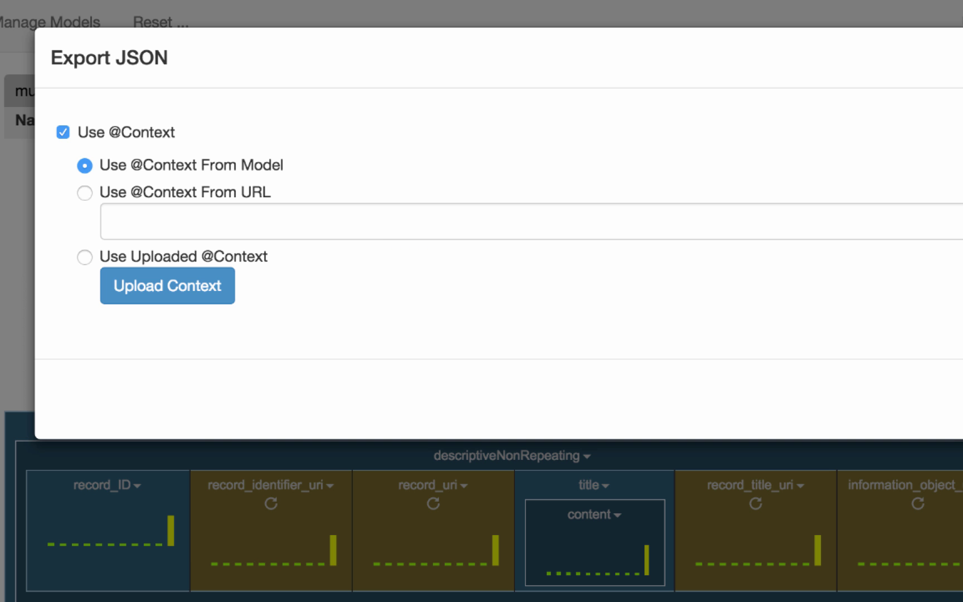
{"action": "key", "text": "Escape"}
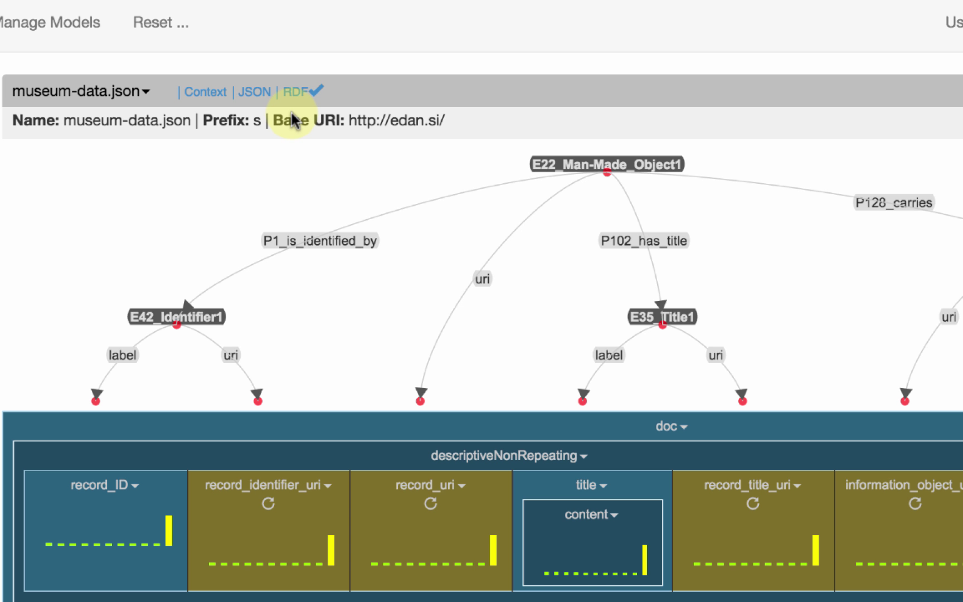
Step: Review WSP1WS1-museum-data_json-export.json in a new tab, then return to the Karma worksheet
{"action": "left_click", "coordinate": [253, 94]}
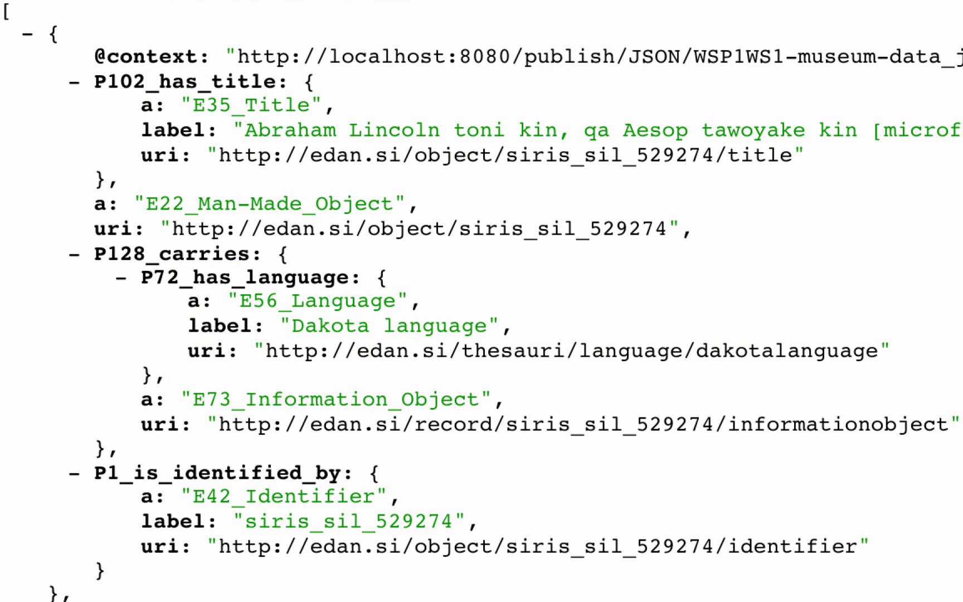
{"action": "scroll", "coordinate": [481, 301], "scroll_direction": "down", "scroll_amount": 15}
{"action": "scroll", "coordinate": [482, 301], "scroll_direction": "down", "scroll_amount": 15}
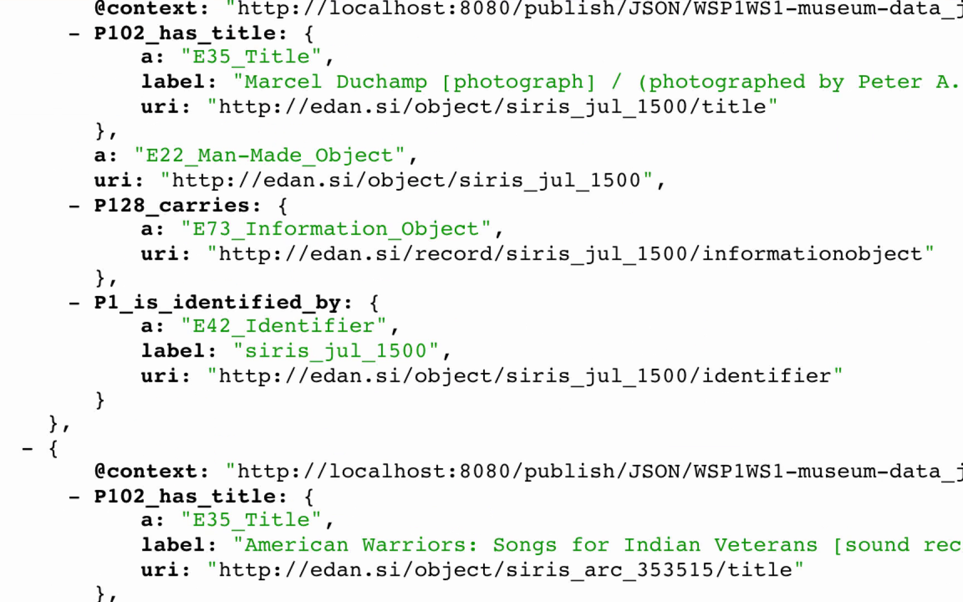
{"action": "scroll", "coordinate": [482, 301], "scroll_direction": "down", "scroll_amount": 15}
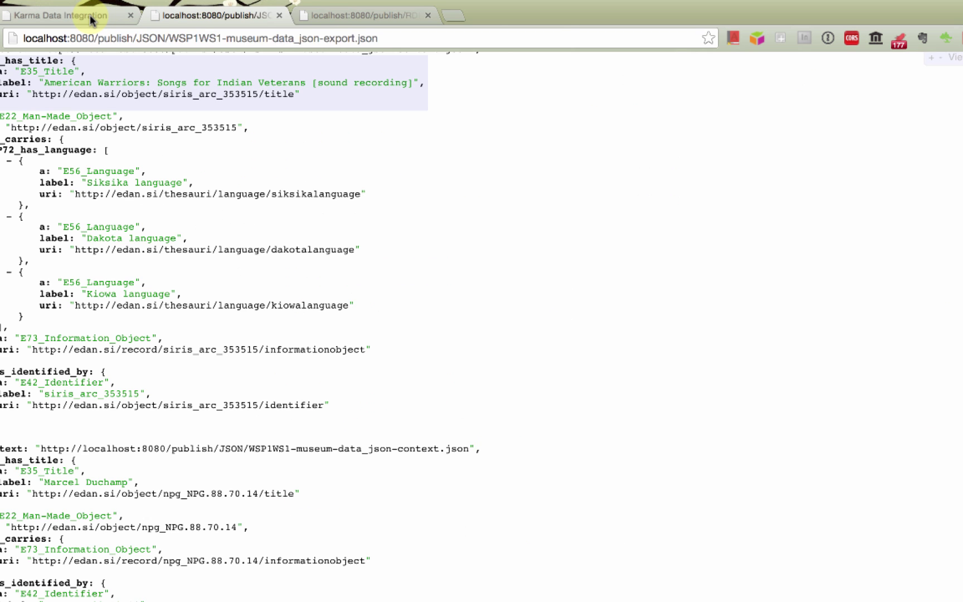
{"action": "left_click", "coordinate": [92, 20]}
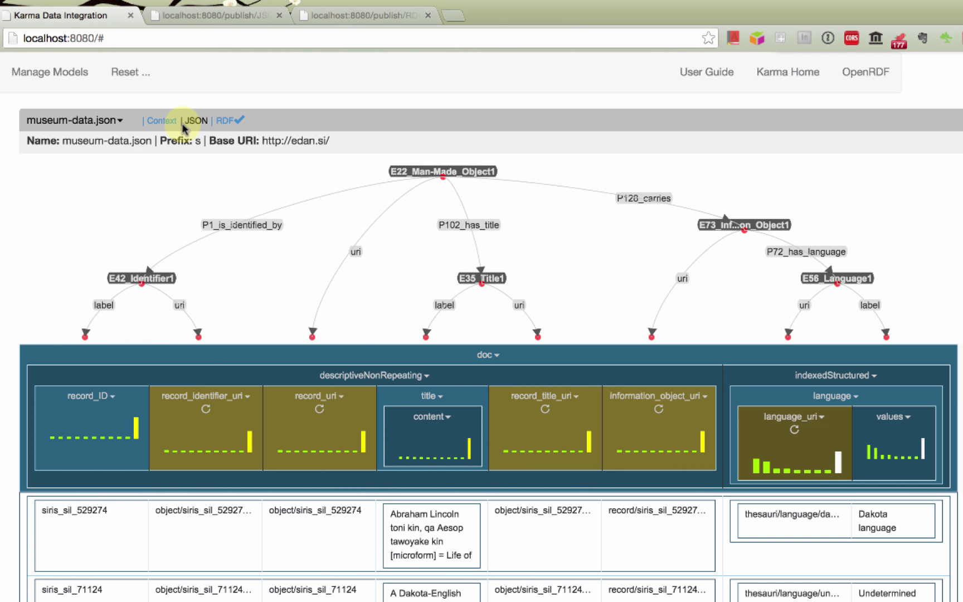